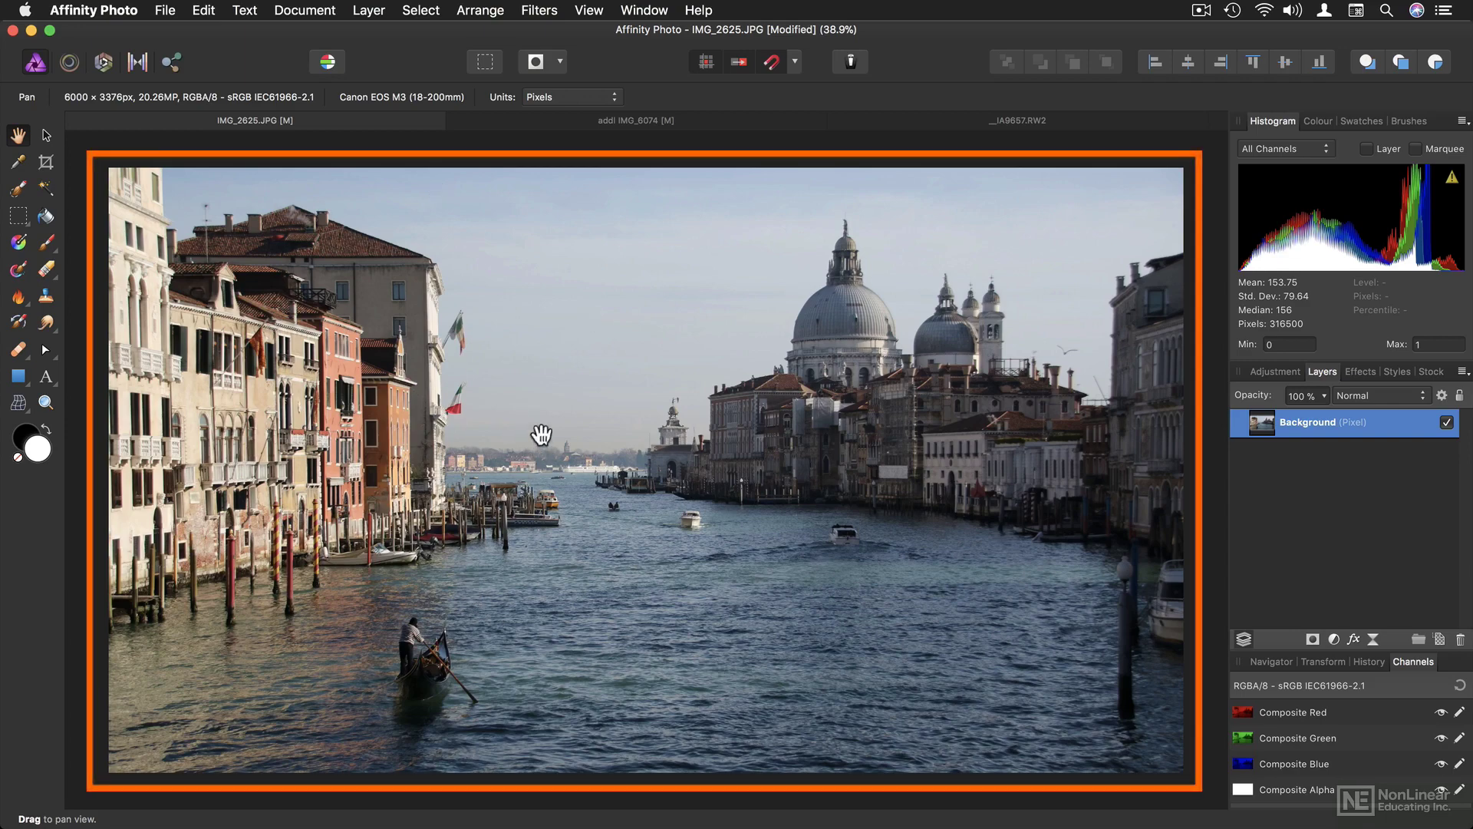
- Glance at the rock image IMG_6074, then return to the Venice canal photo IMG_2625.JPG
left_click(548, 118)
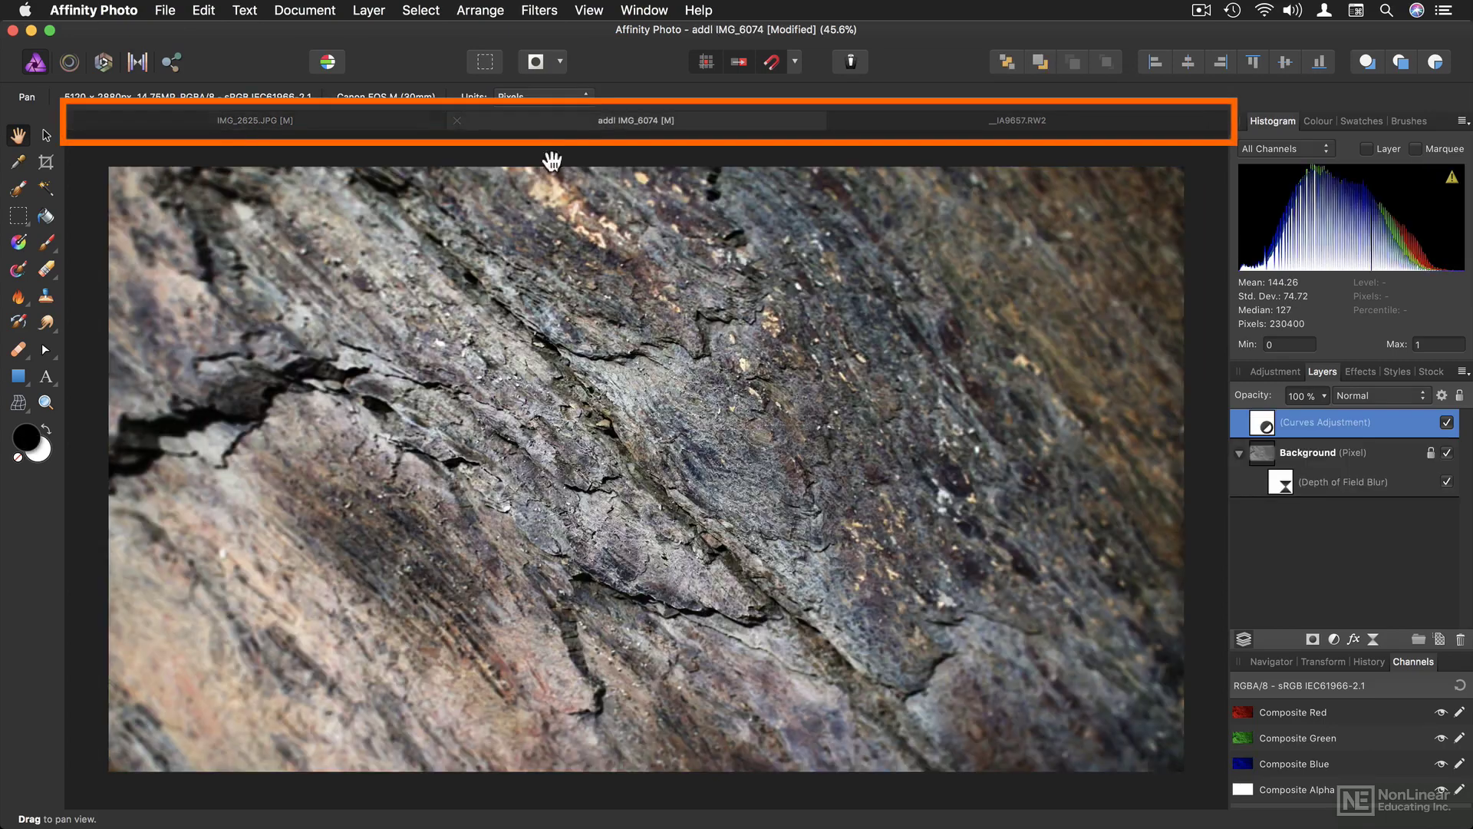
left_click(377, 121)
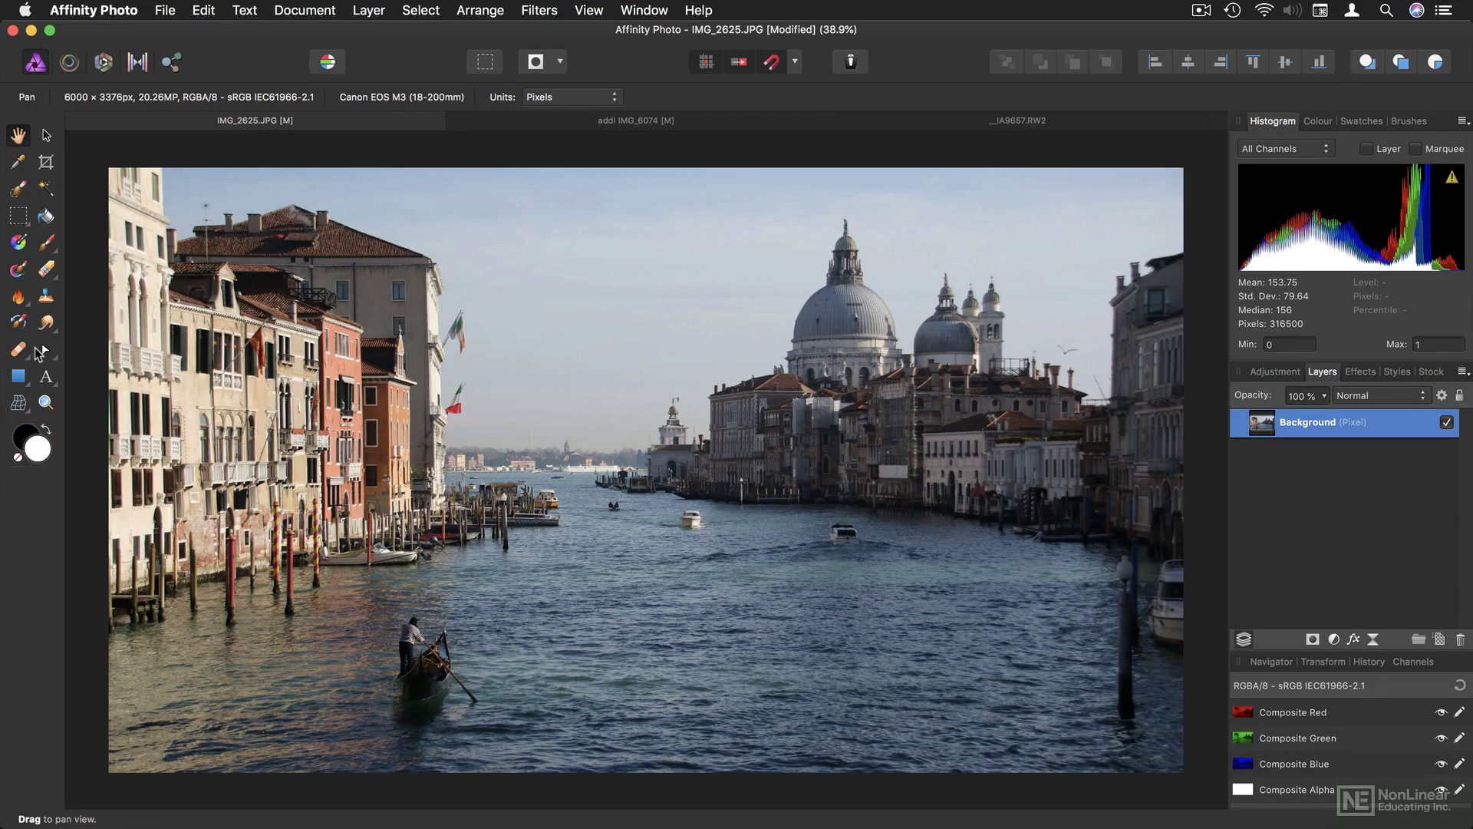
- Bring up View > Customise Tools and leave Number of Columns at 2
left_click(601, 16)
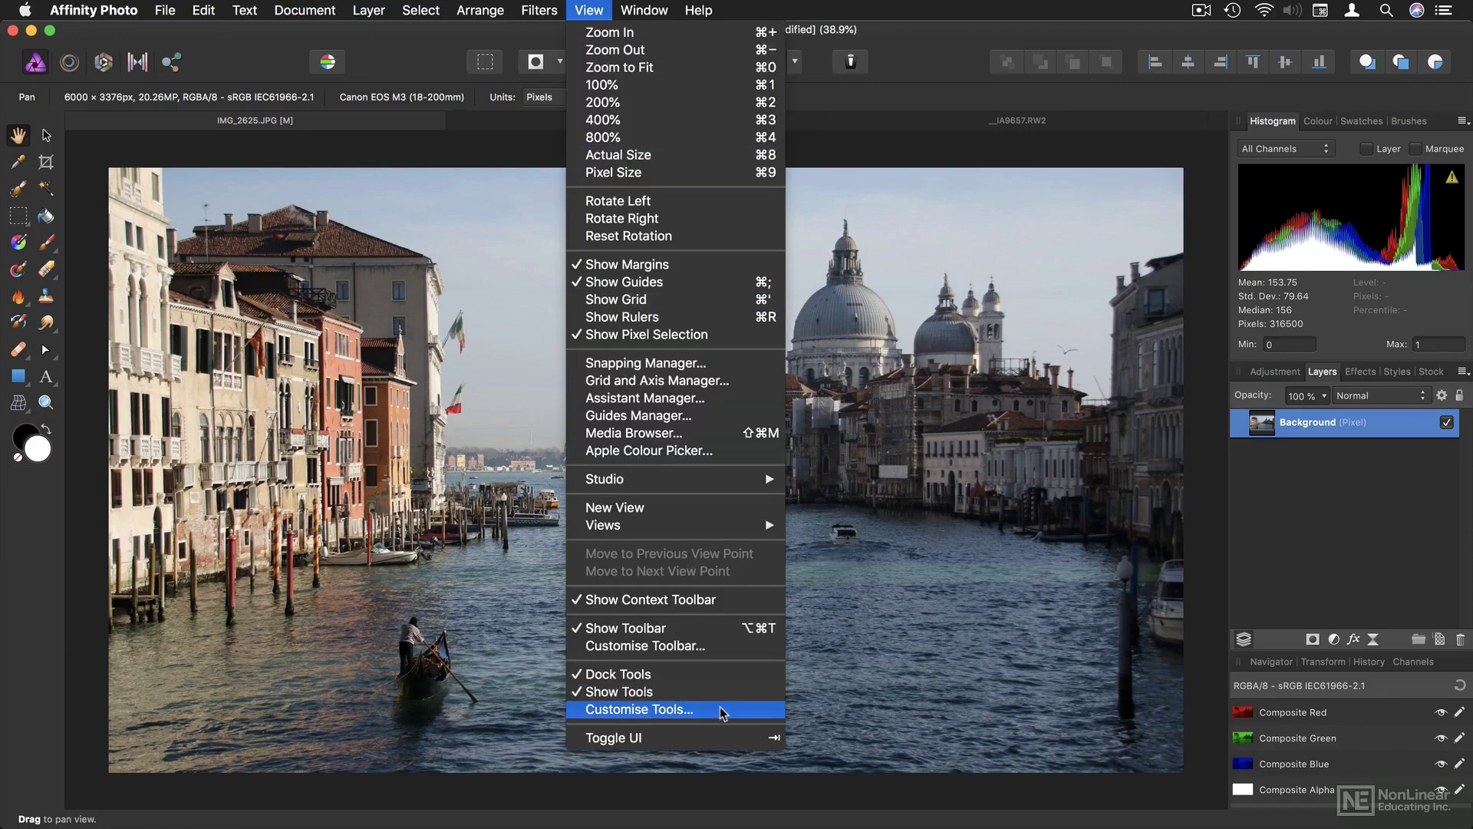
left_click(640, 709)
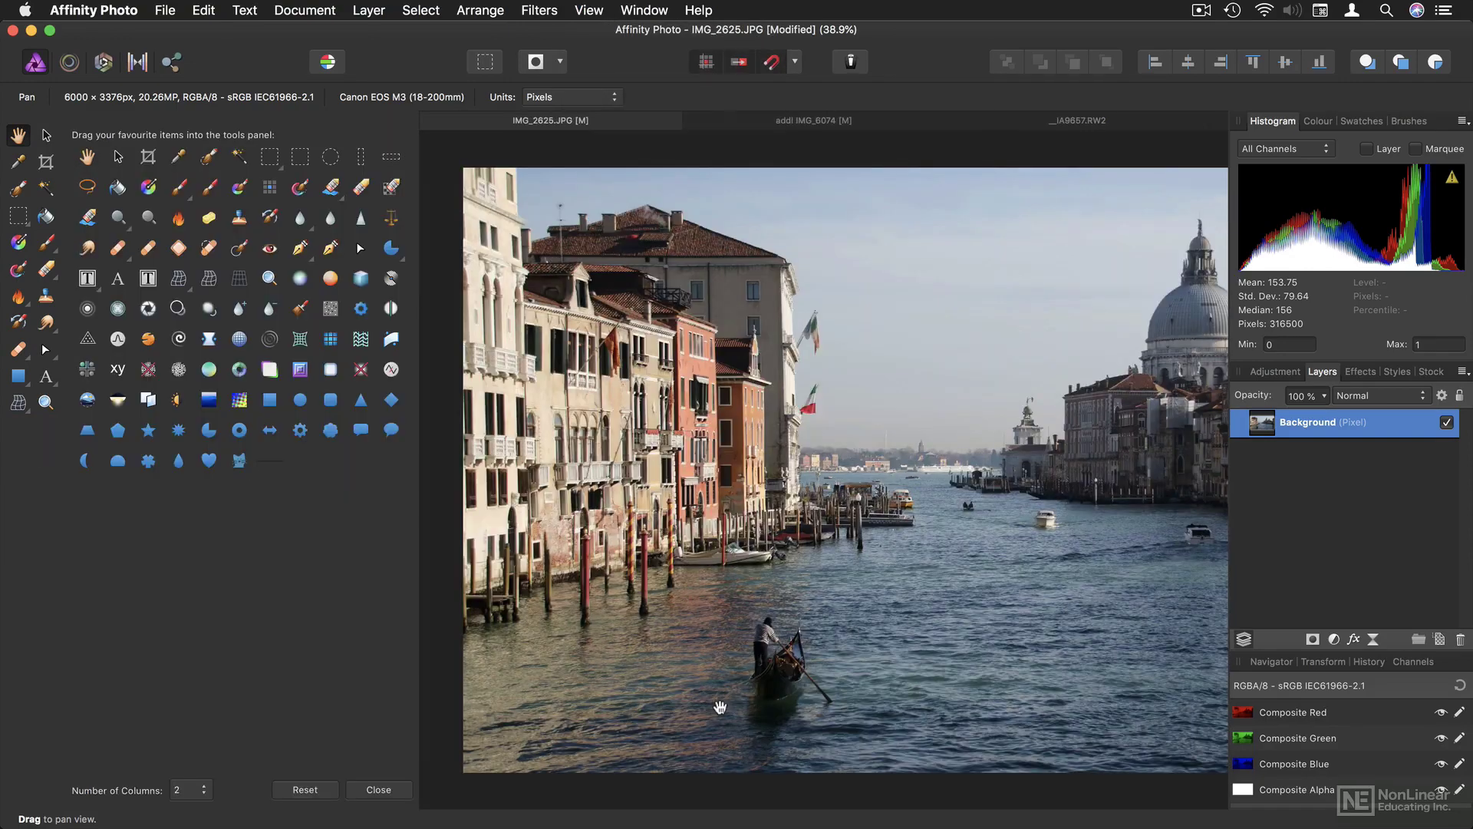
left_click(194, 789)
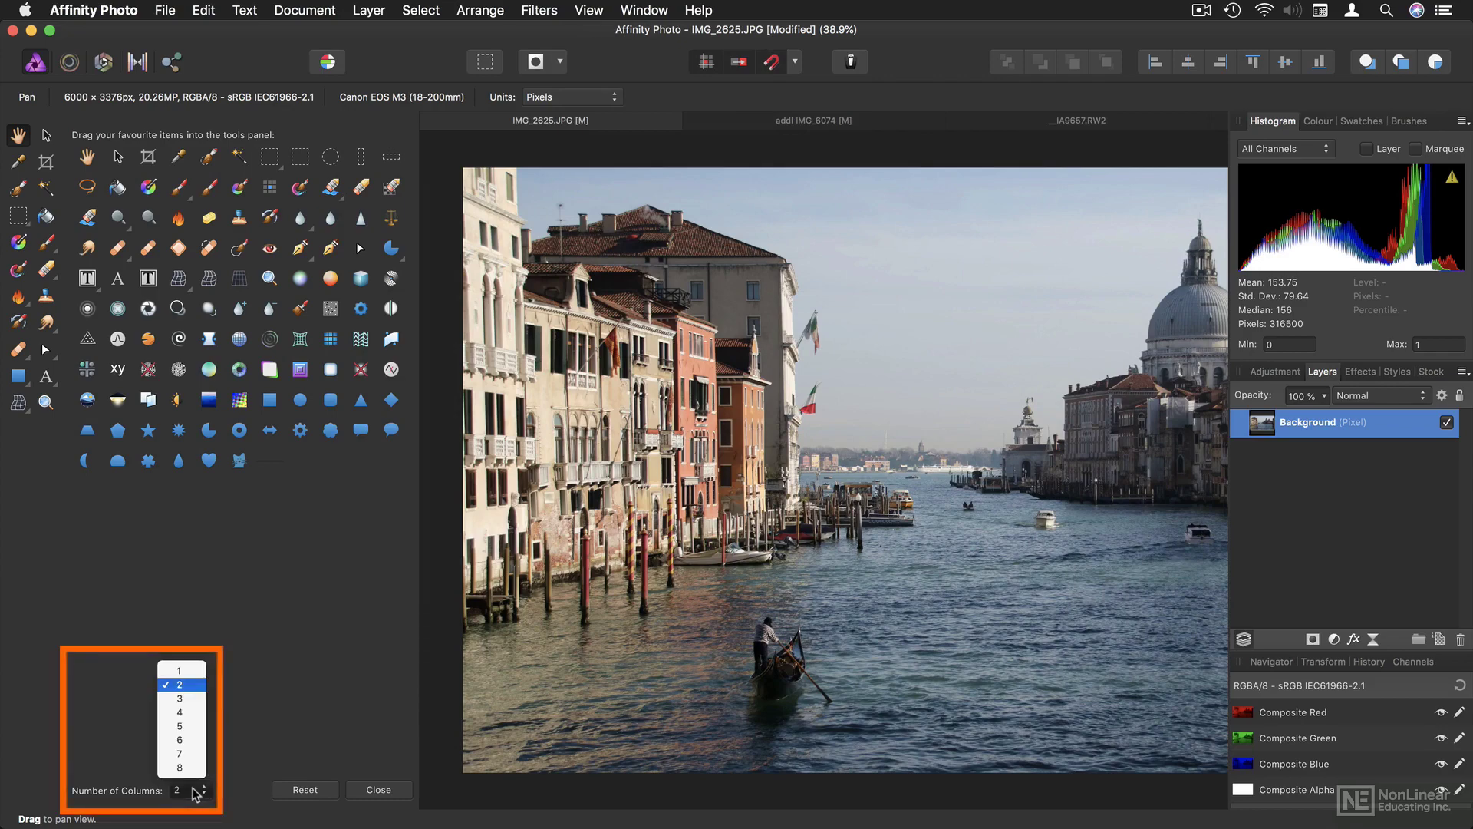
left_click(198, 793)
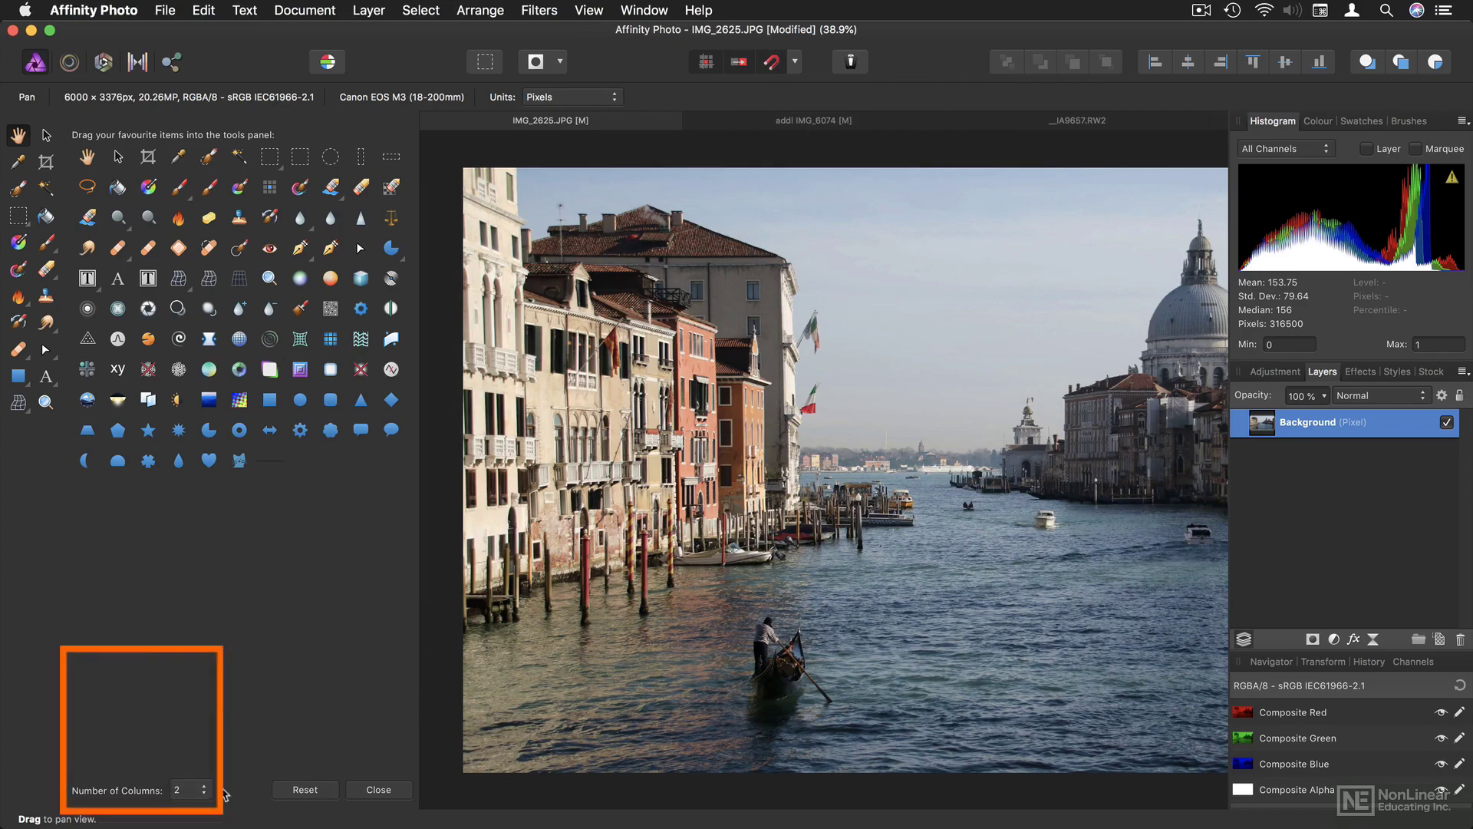
- Close Customise Tools, then paint a scattered dark Paint Brush stroke across the sky
left_click(378, 789)
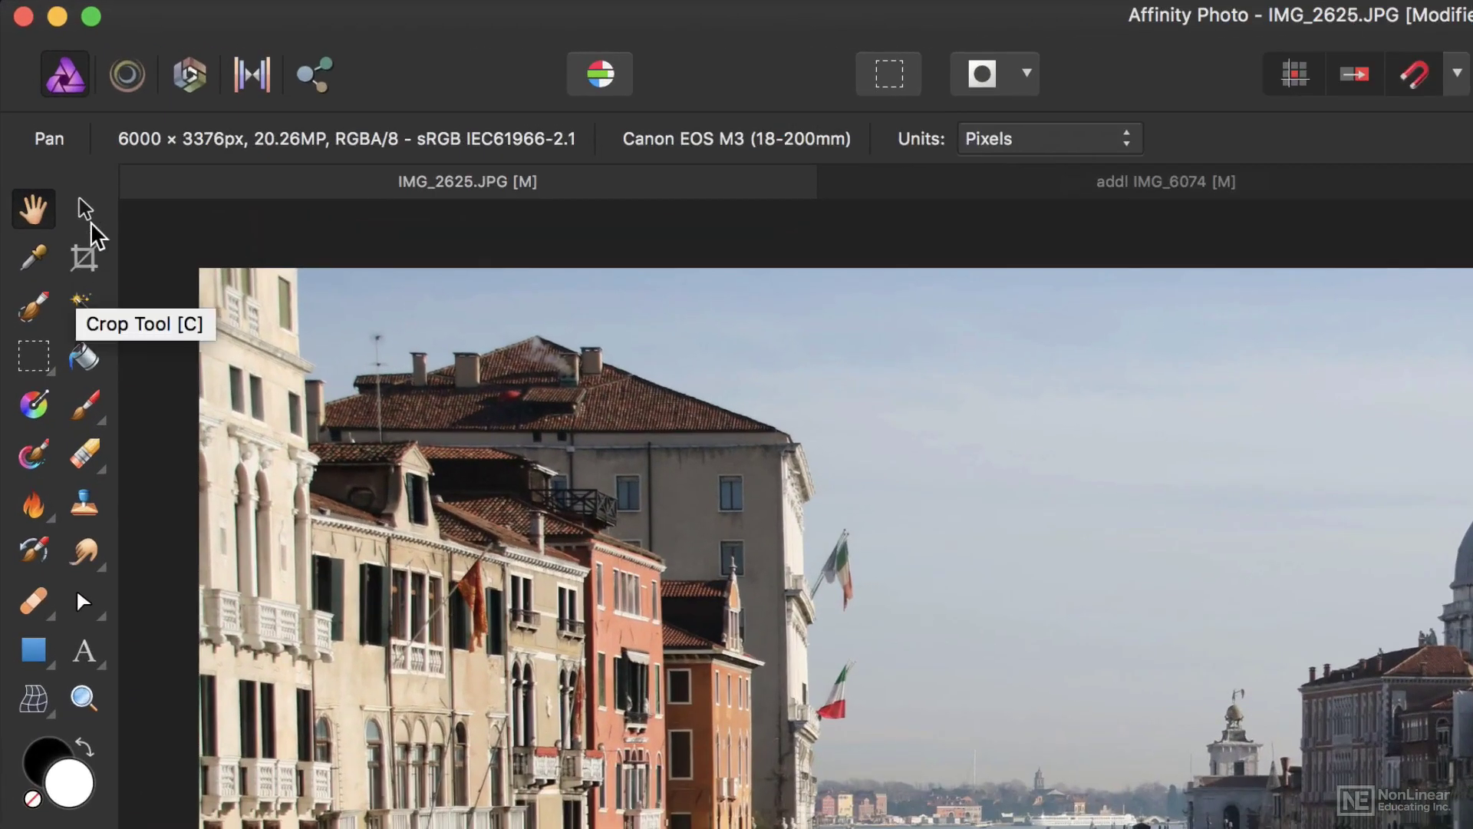
scroll(979, 571, "down", 1)
scroll(259, 292, "up", 1)
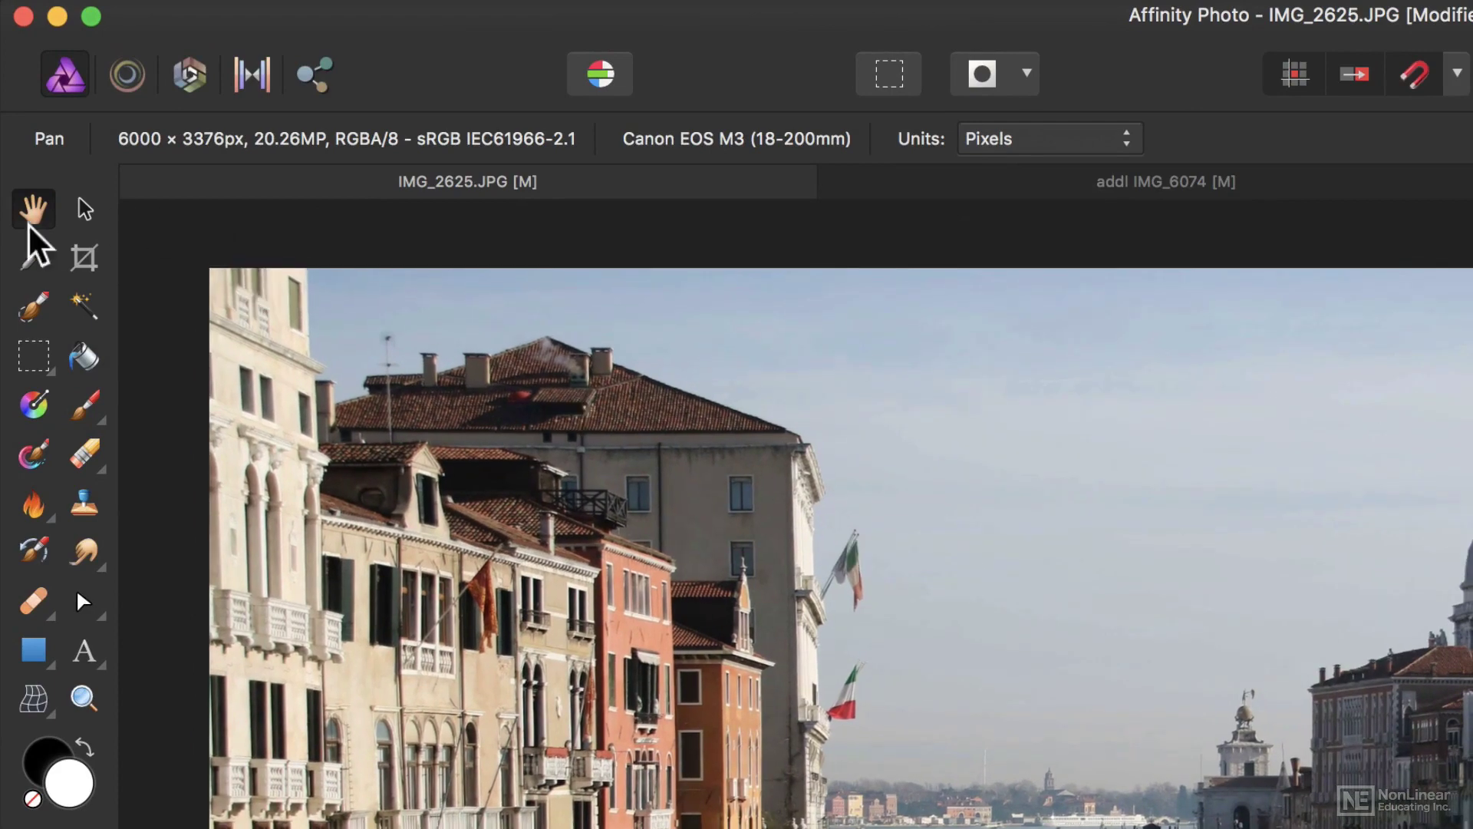
scroll(1039, 583, "left", 3)
scroll(896, 696, "right", 4)
scroll(896, 697, "up", 2)
scroll(896, 696, "left", 1)
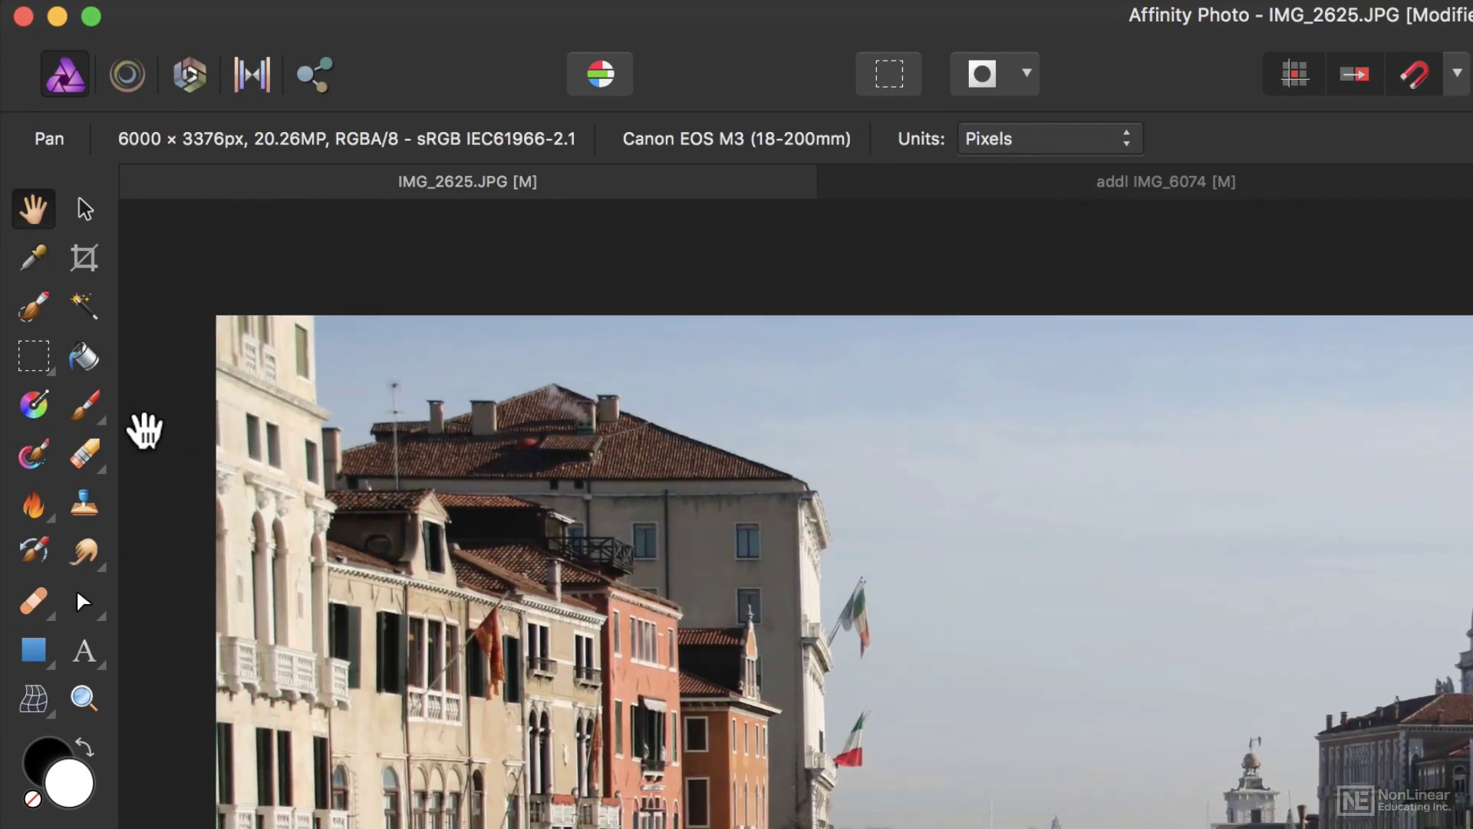
key("b")
mouse_move(1058, 569)
left_mouse_down()
mouse_move(1272, 496)
mouse_move(1264, 631)
mouse_move(1211, 531)
mouse_move(1057, 699)
mouse_move(1000, 596)
mouse_move(1168, 608)
mouse_move(1198, 740)
left_mouse_up()
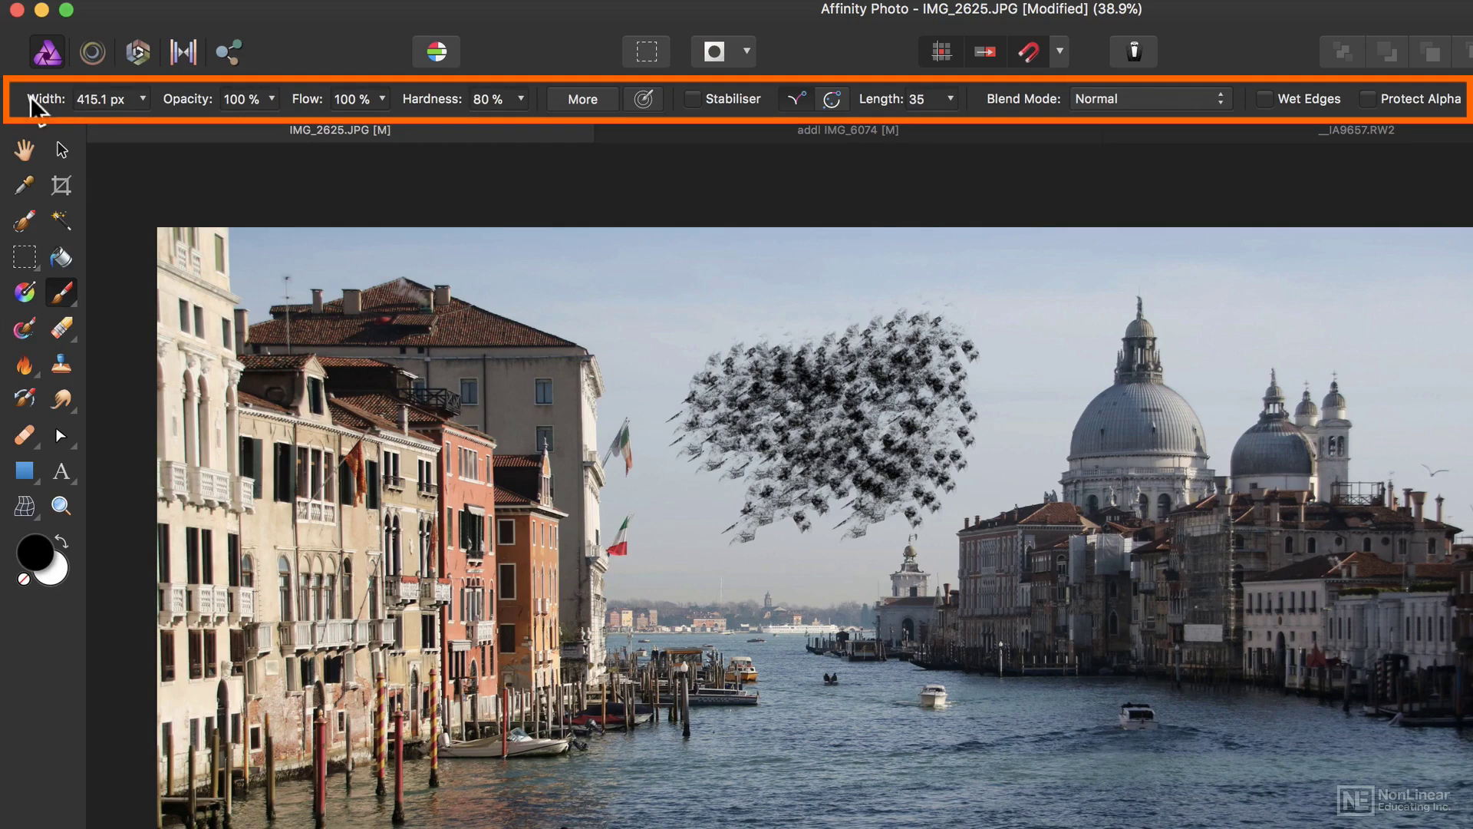
- Set the brush to 55 px width and about half opacity, then paint a Z stroke in the upper-left sky
left_click(142, 98)
left_click_drag(140, 130, 115, 132)
left_click_drag(713, 294, 884, 301)
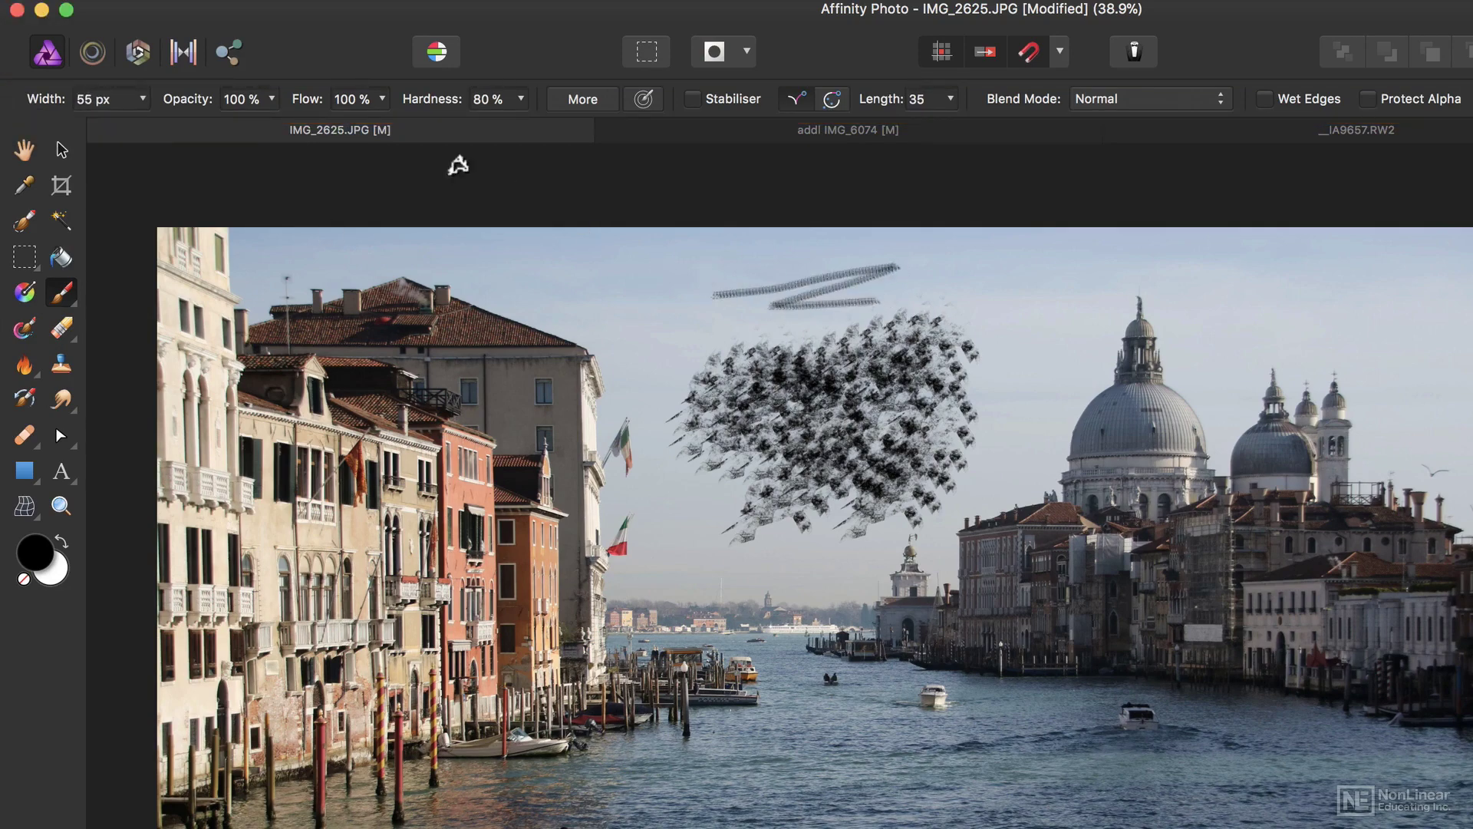
left_click(272, 98)
left_click_drag(245, 132, 171, 132)
mouse_move(632, 300)
left_mouse_down()
mouse_move(709, 257)
mouse_move(712, 330)
left_mouse_up()
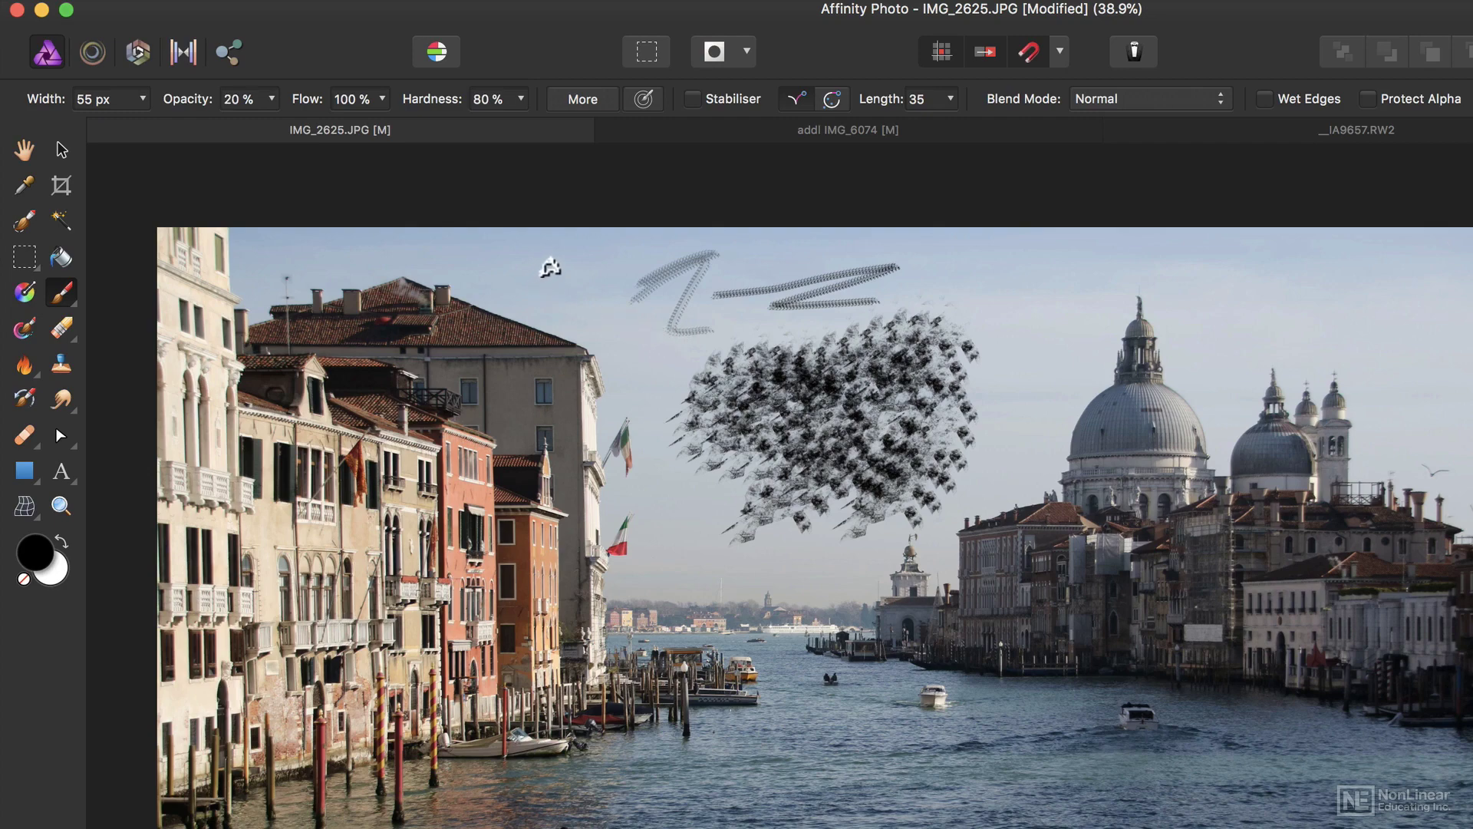
- Try brush opacities of 80, 100, 40 and 57 % with number keys, ending at 100 %
key("8")
key("0")
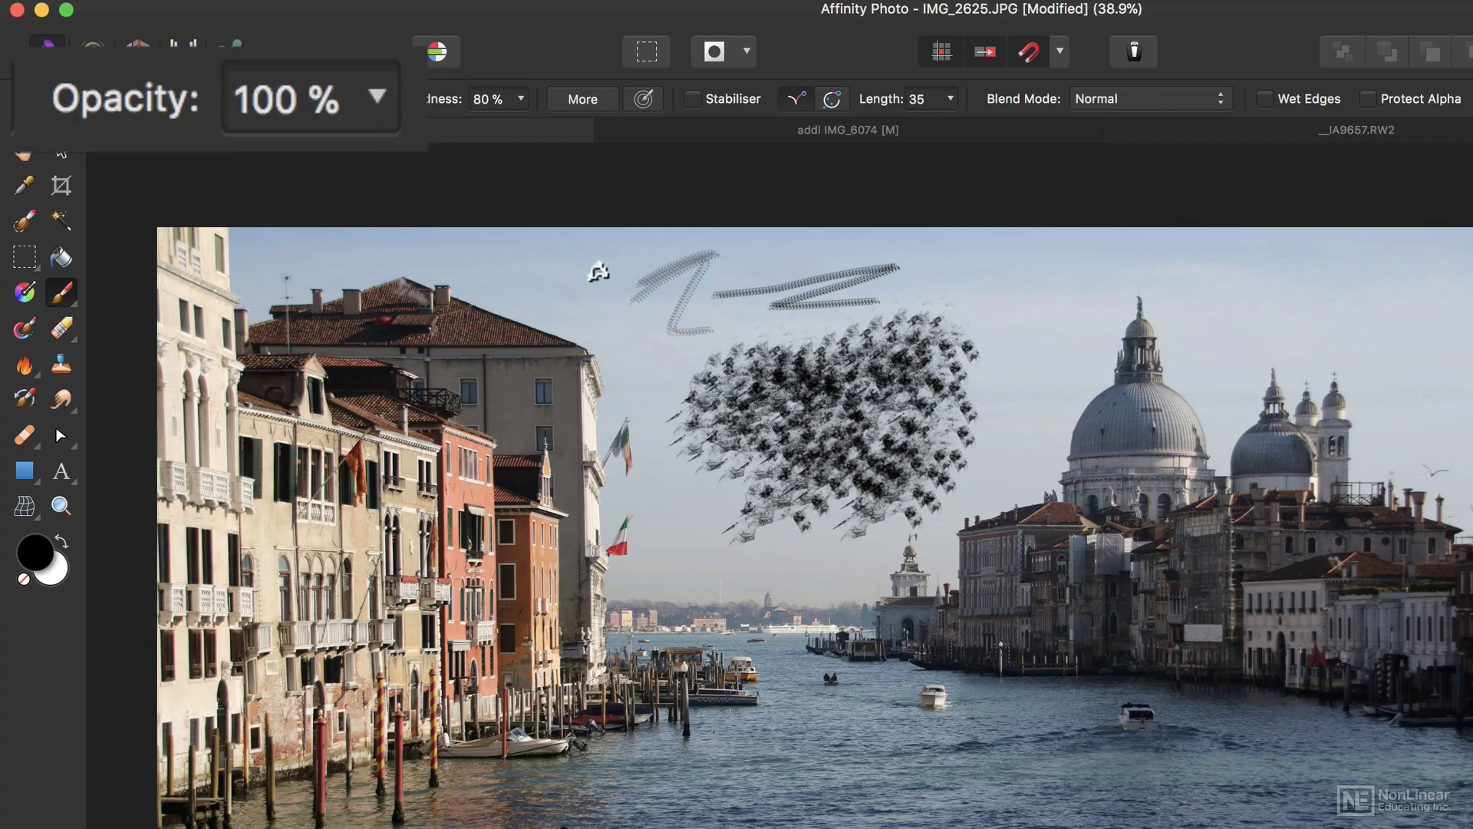
key("4")
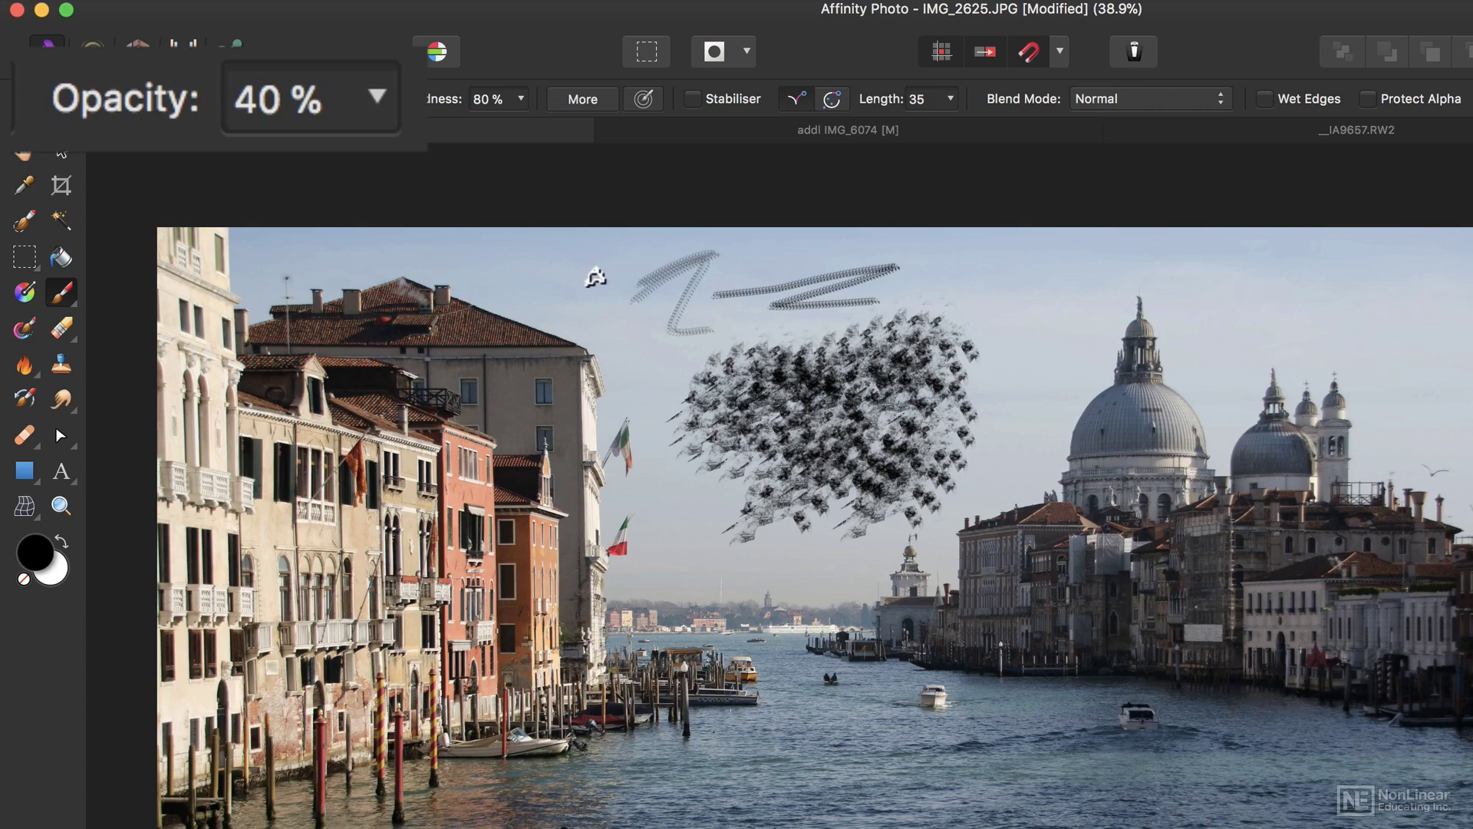
key("5")
key("7")
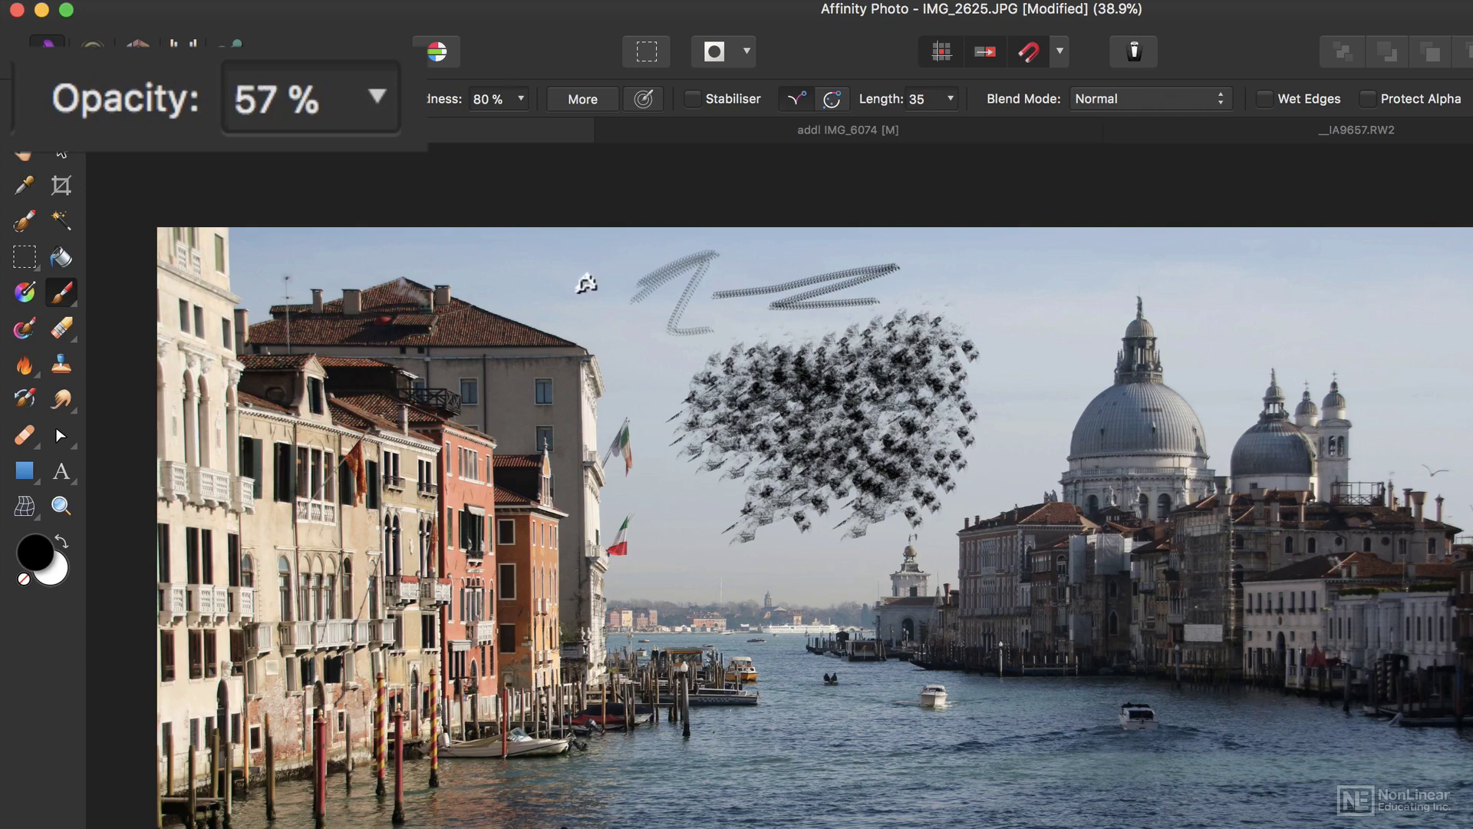
key("0")
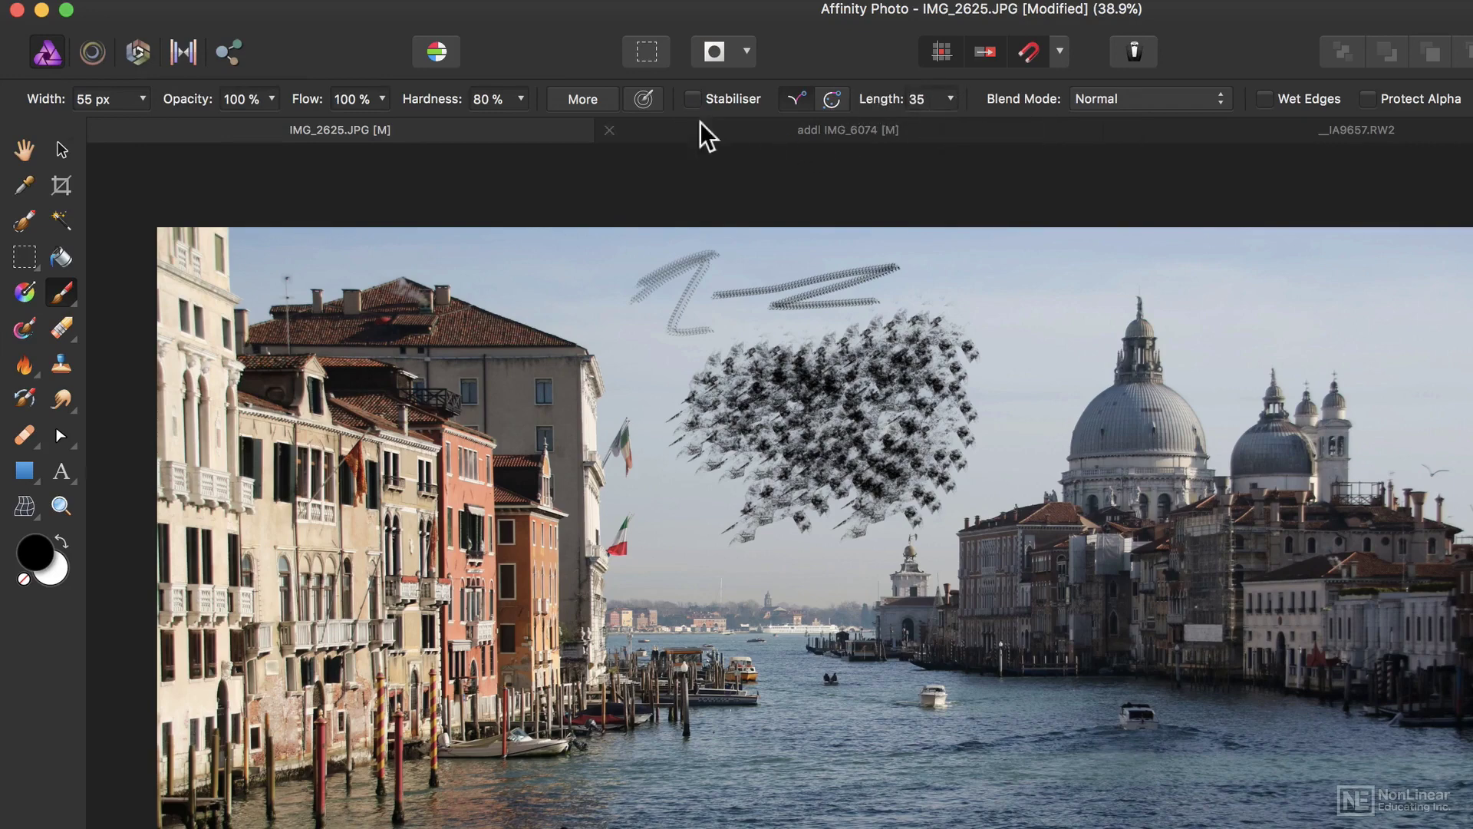
- Set the brush hardness to 90 %
mouse_move(432, 100)
left_mouse_down()
mouse_move(452, 101)
mouse_move(411, 101)
left_mouse_up()
left_click_drag(301, 105, 411, 99)
left_click(541, 127)
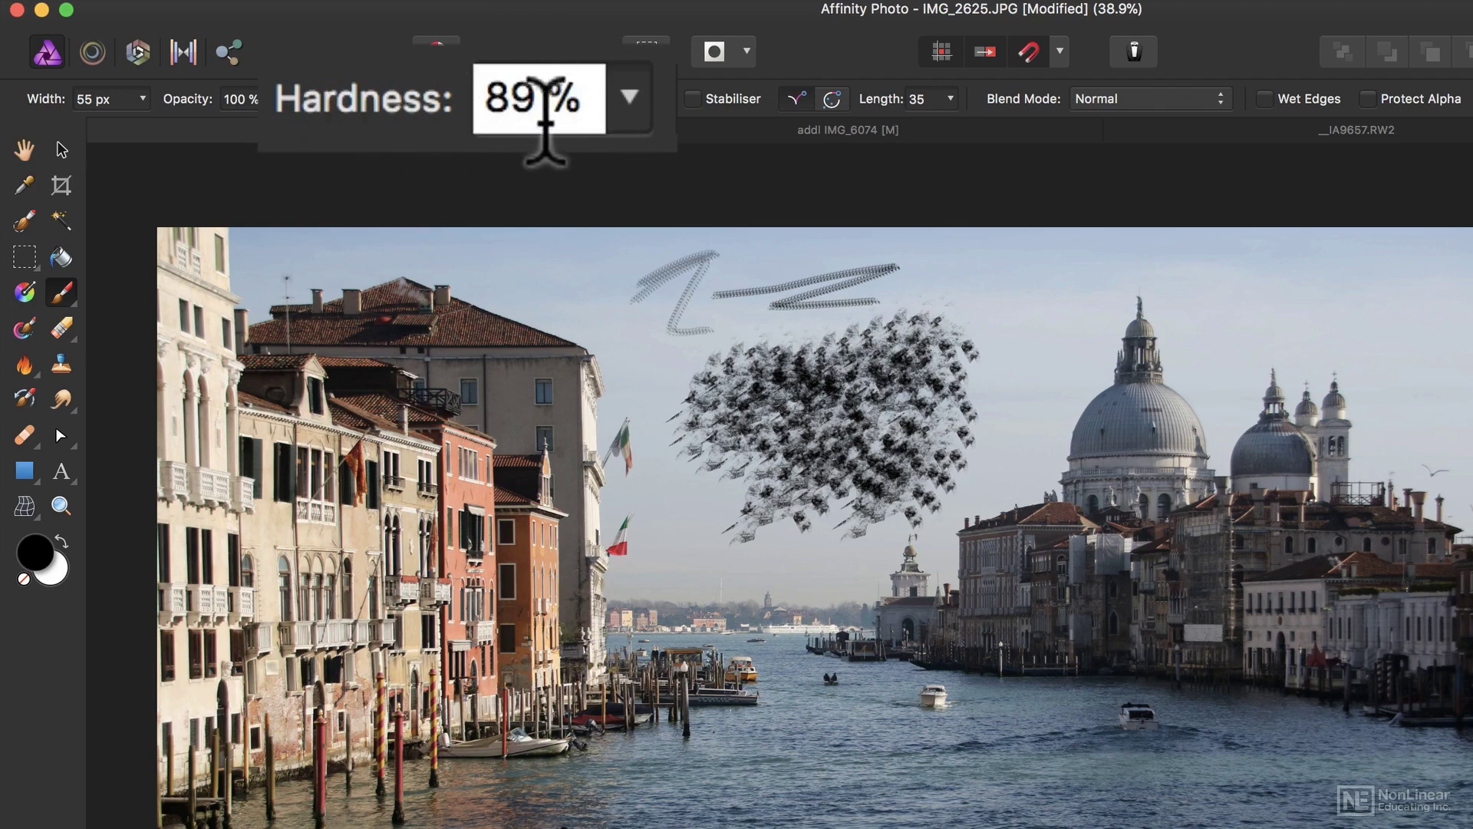
key("Up")
key("Up")
key("Up")
key("Up")
key("Up")
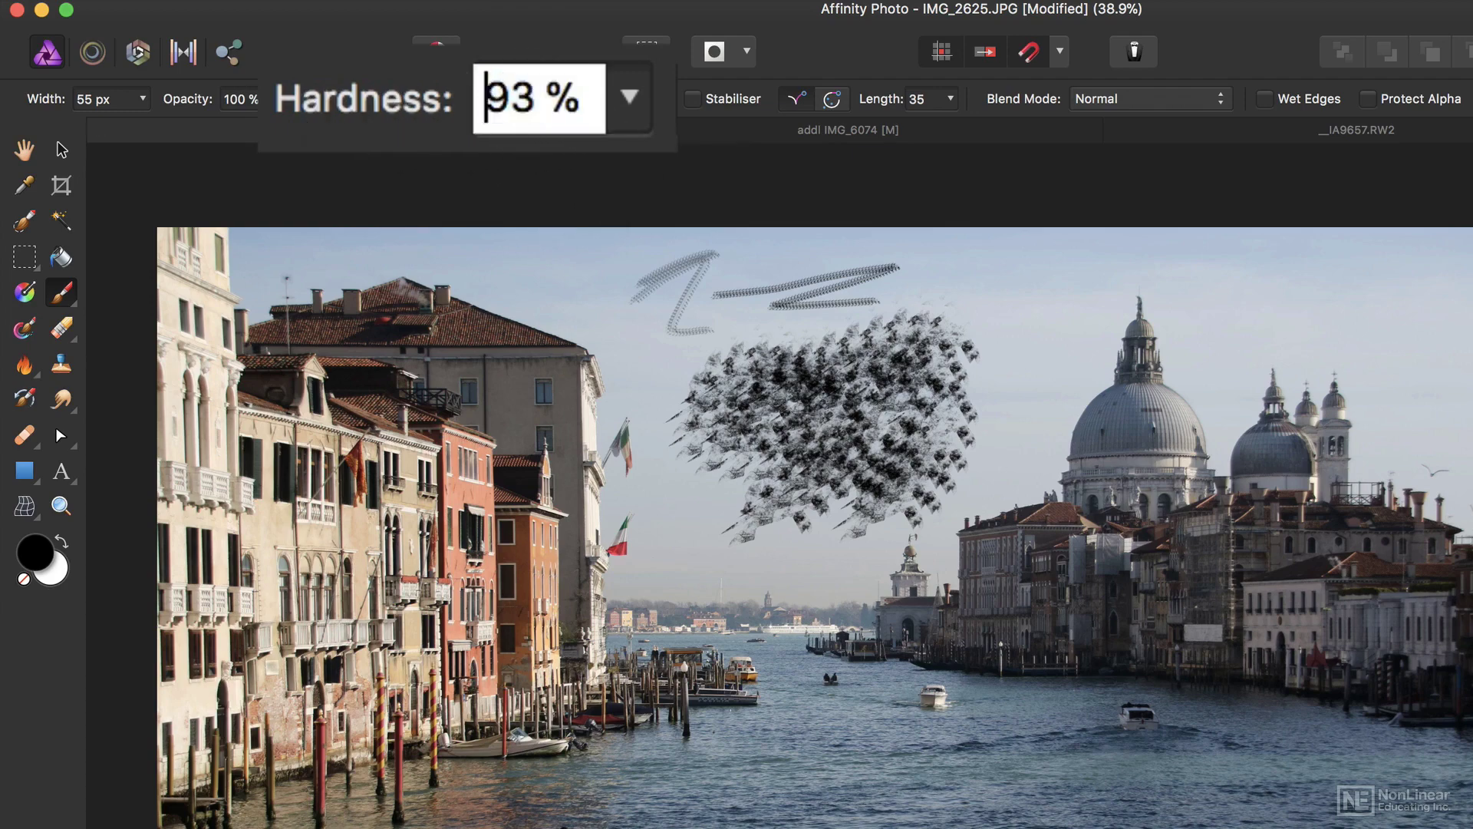
key("Up")
key("Down")
key("Down")
key("Down")
key("Down")
key("Down")
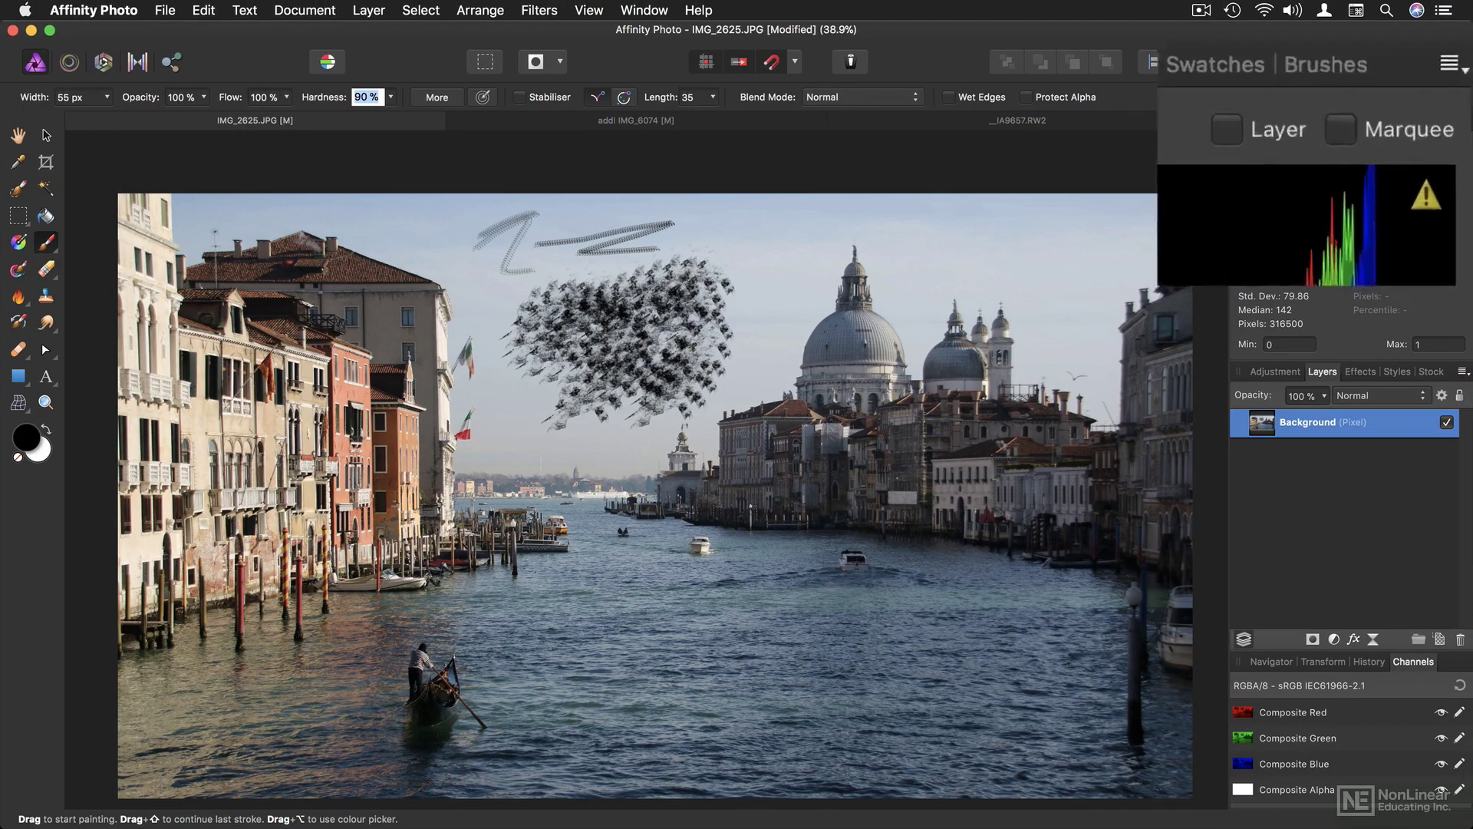
left_click(1461, 120)
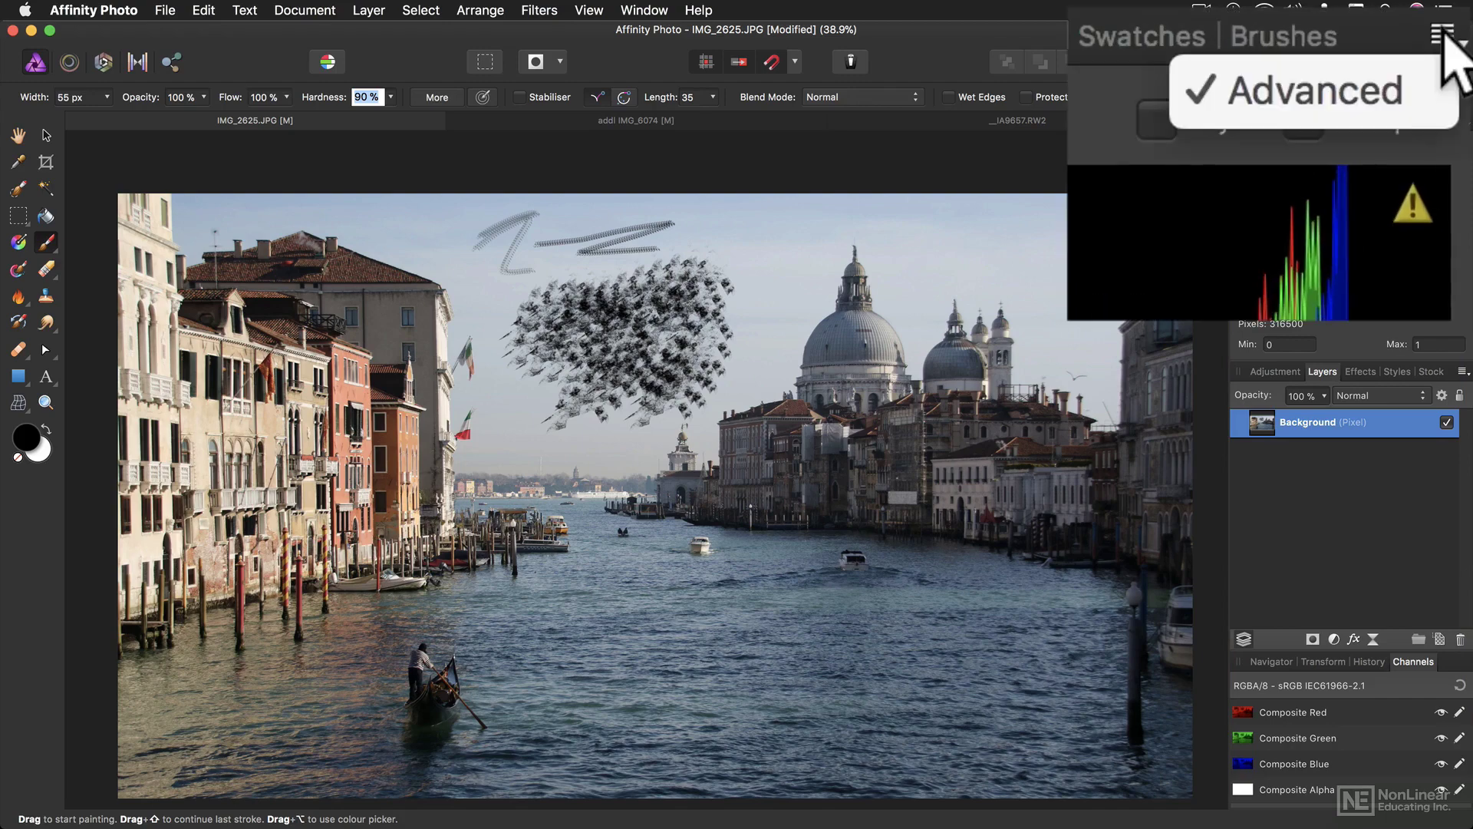
left_click(1461, 373)
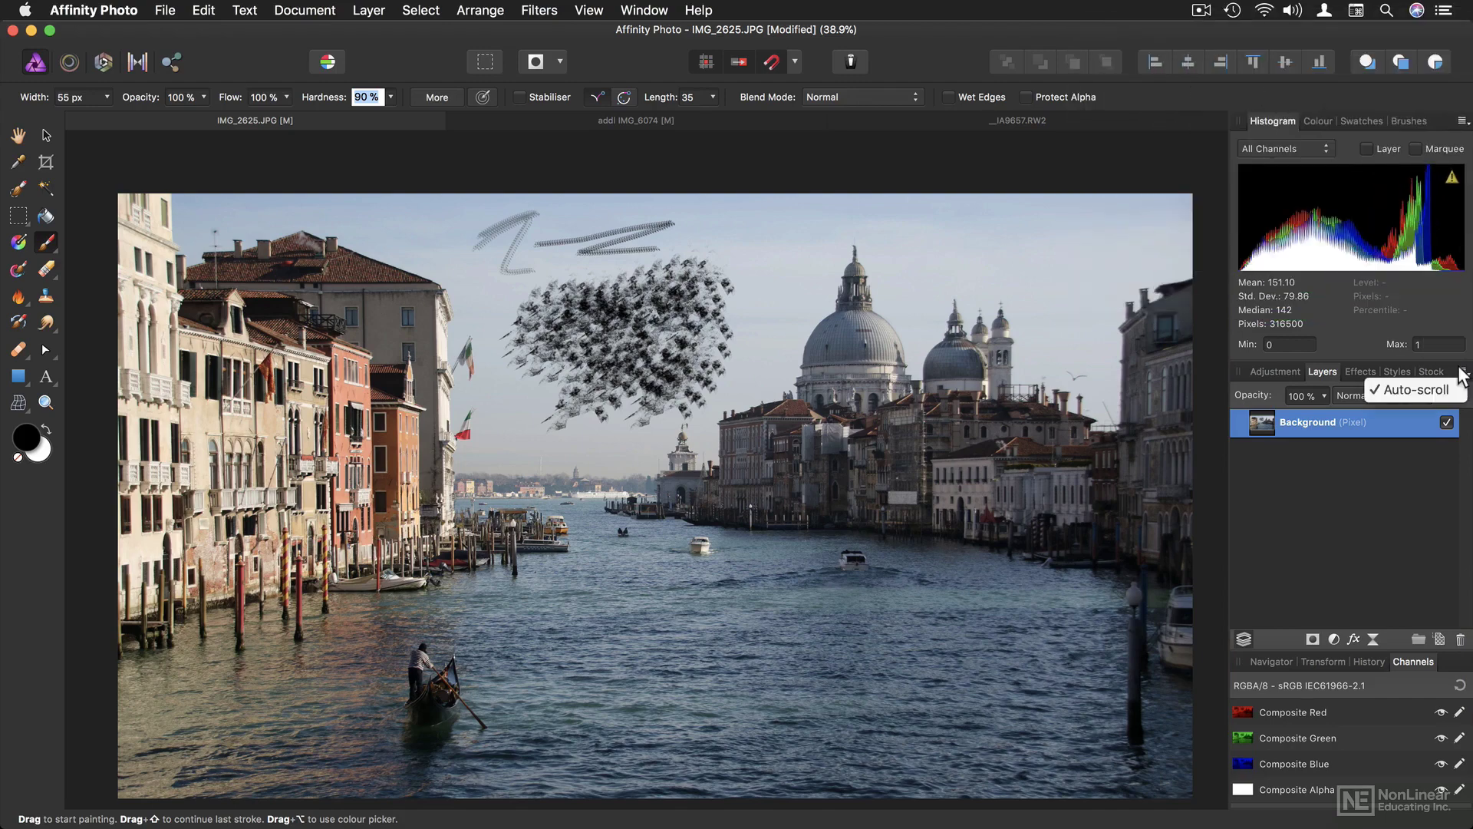
left_click(1461, 374)
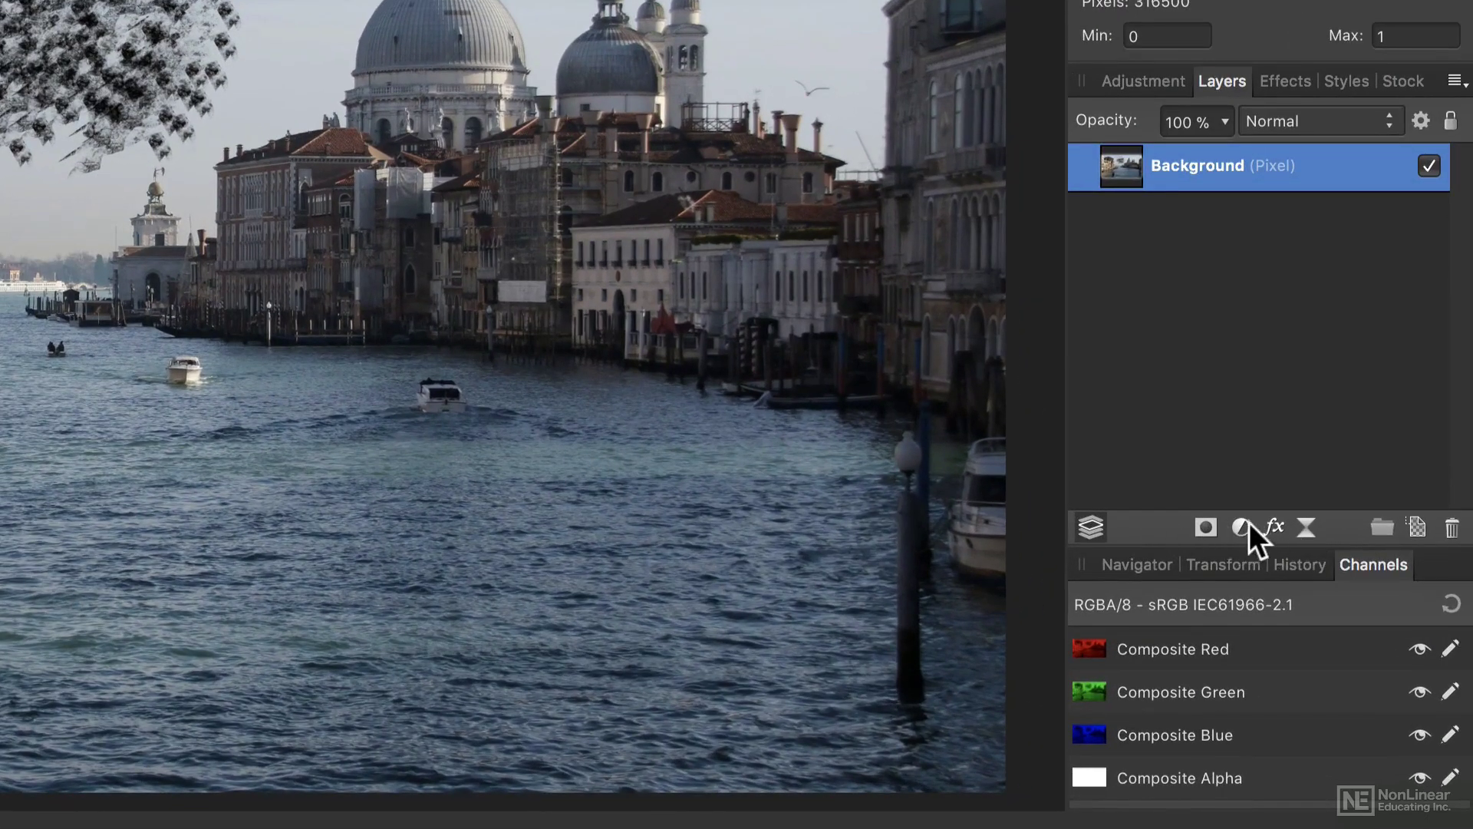
left_click(1243, 525)
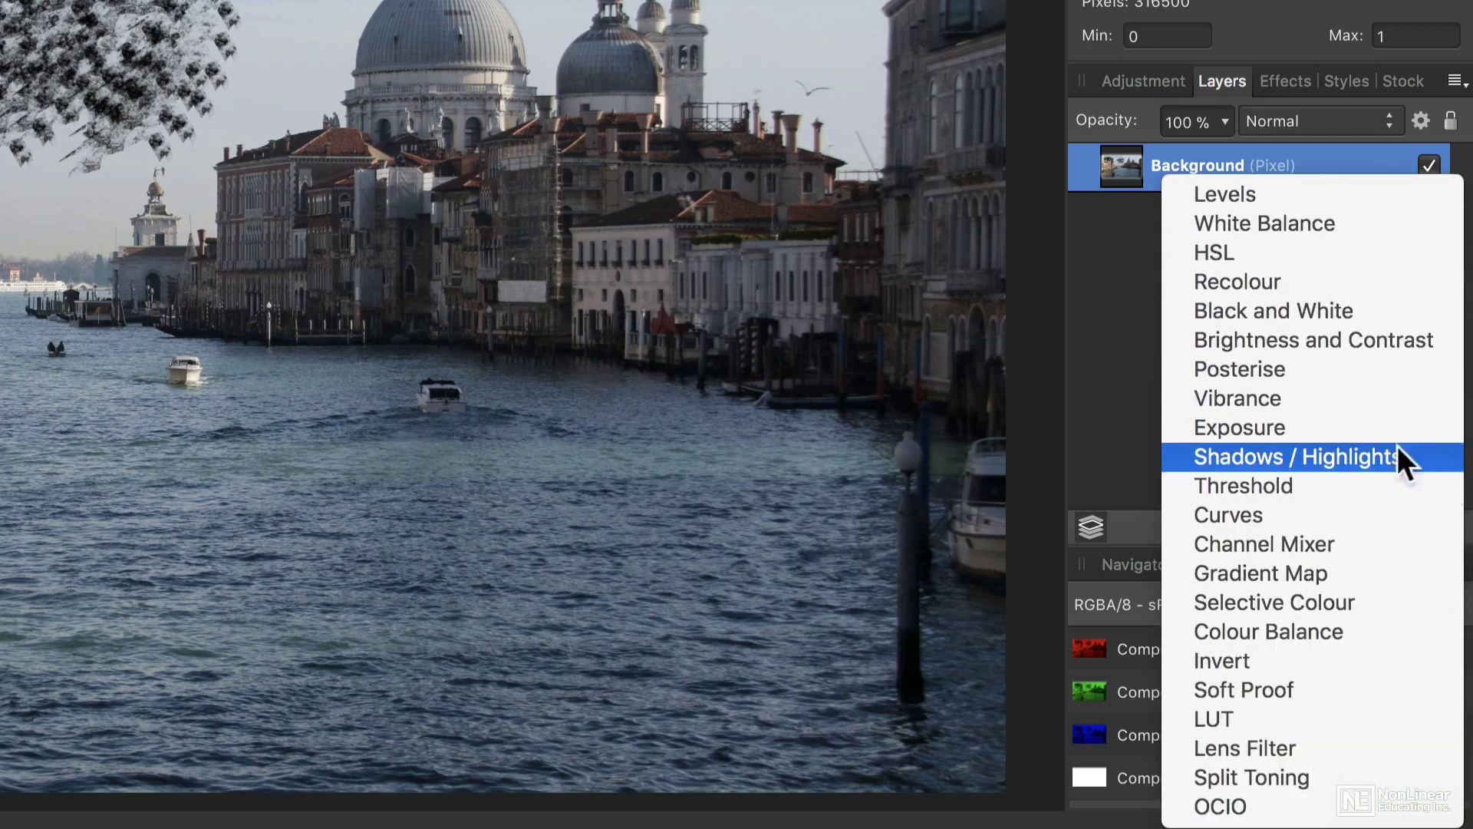
left_click(1157, 423)
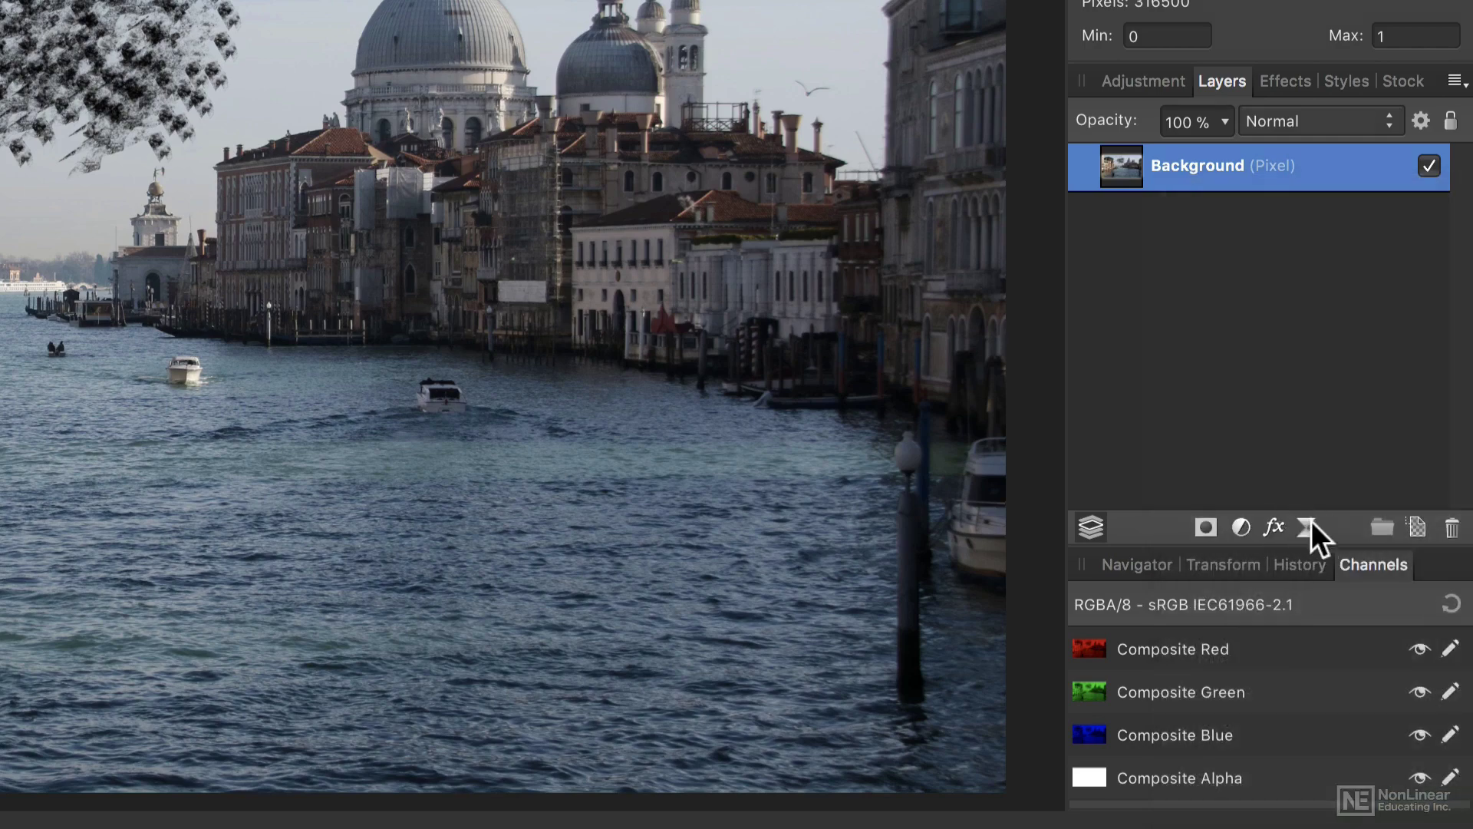
left_click(1306, 528)
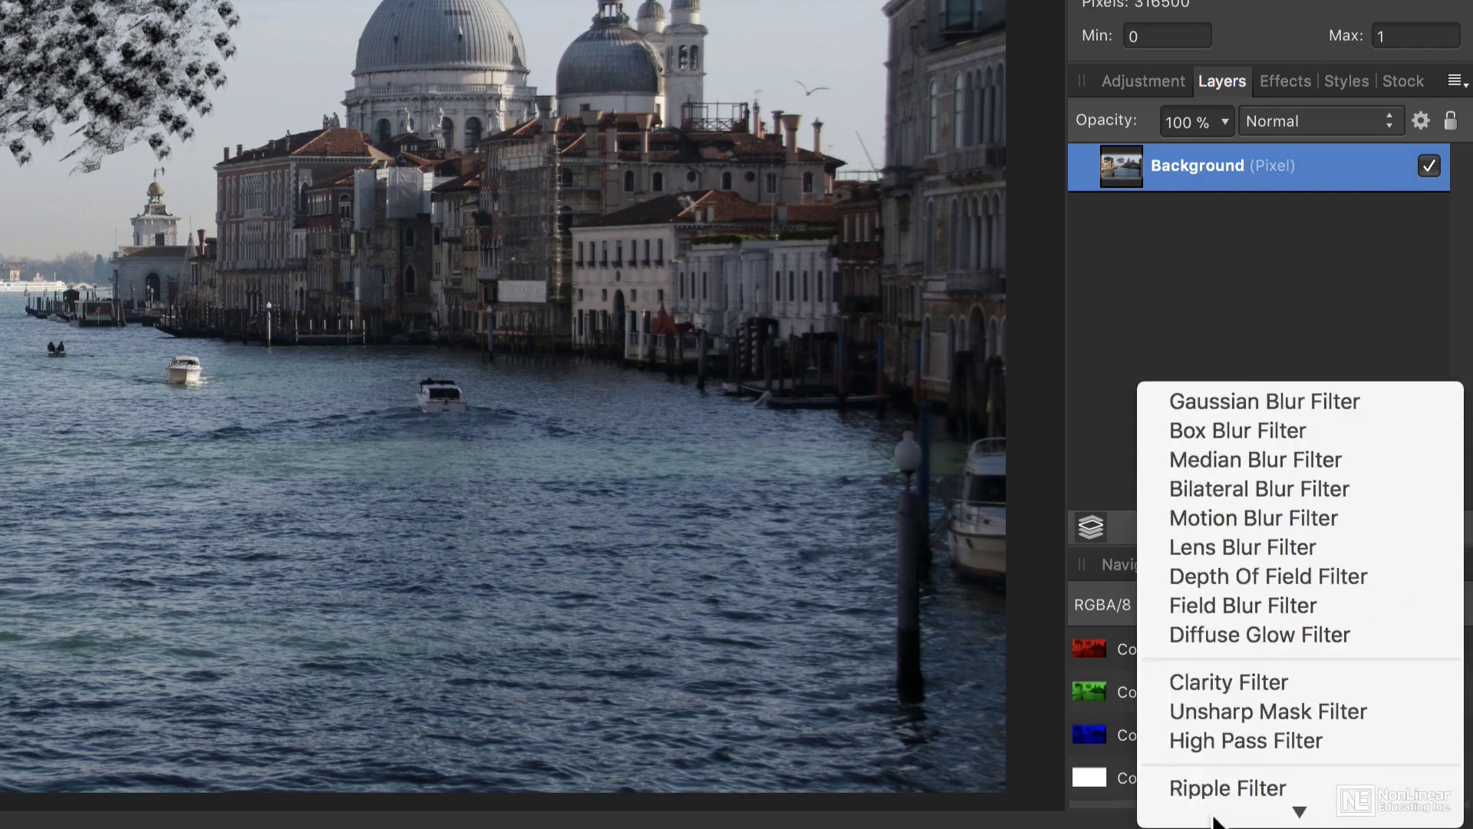
left_click(1108, 372)
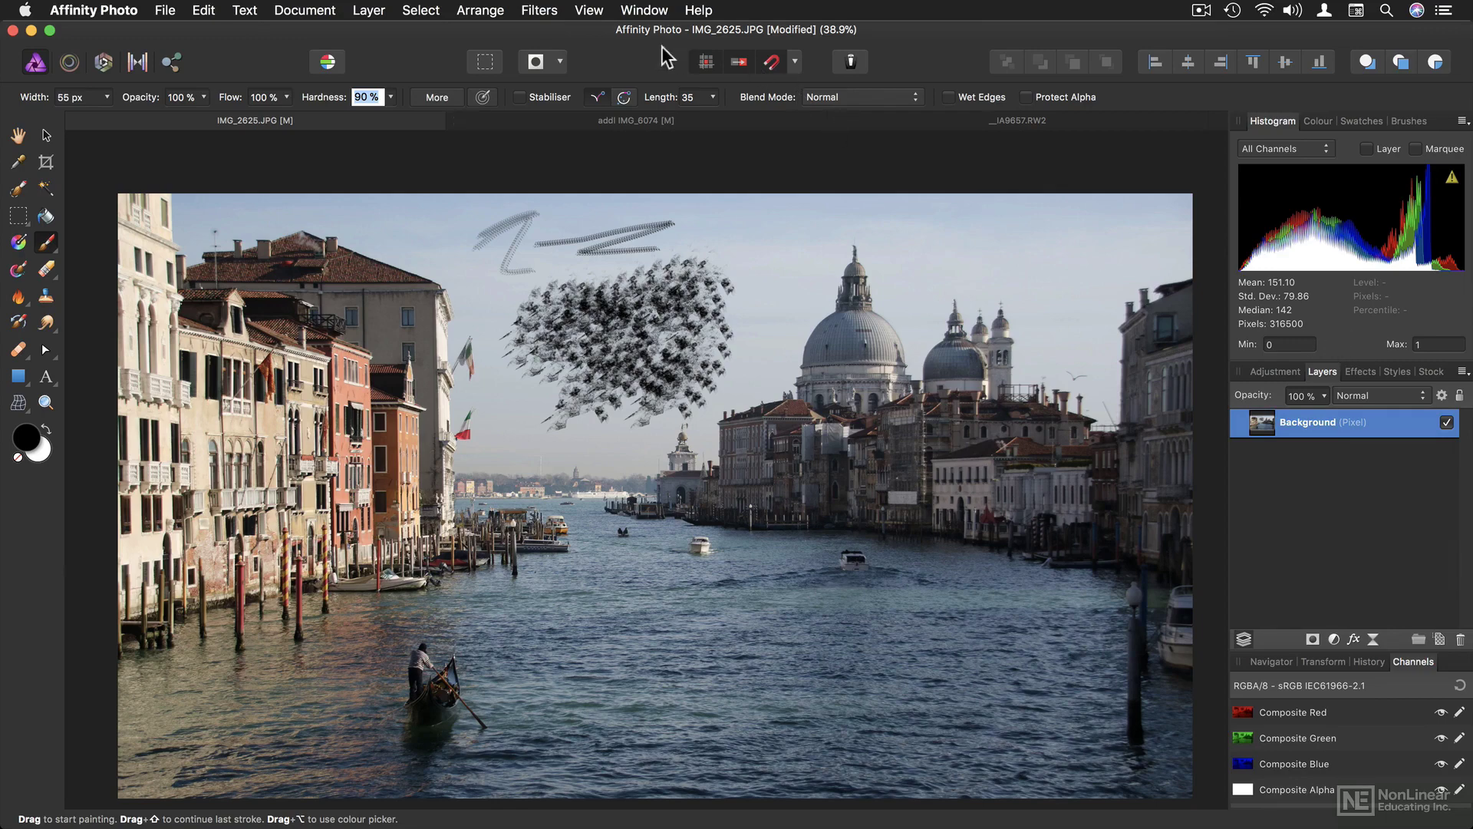
left_click(589, 10)
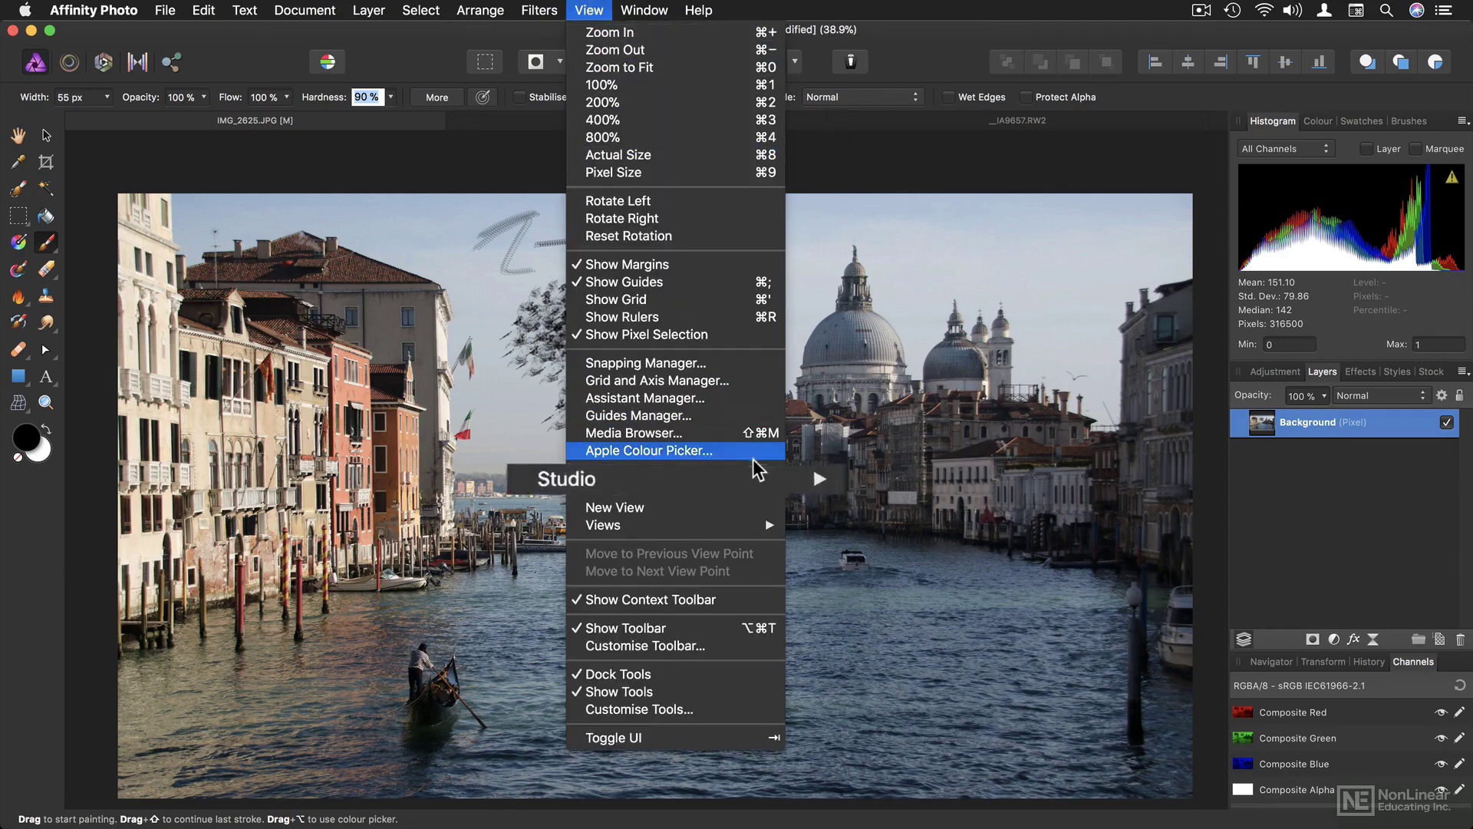
mouse_move(719, 478)
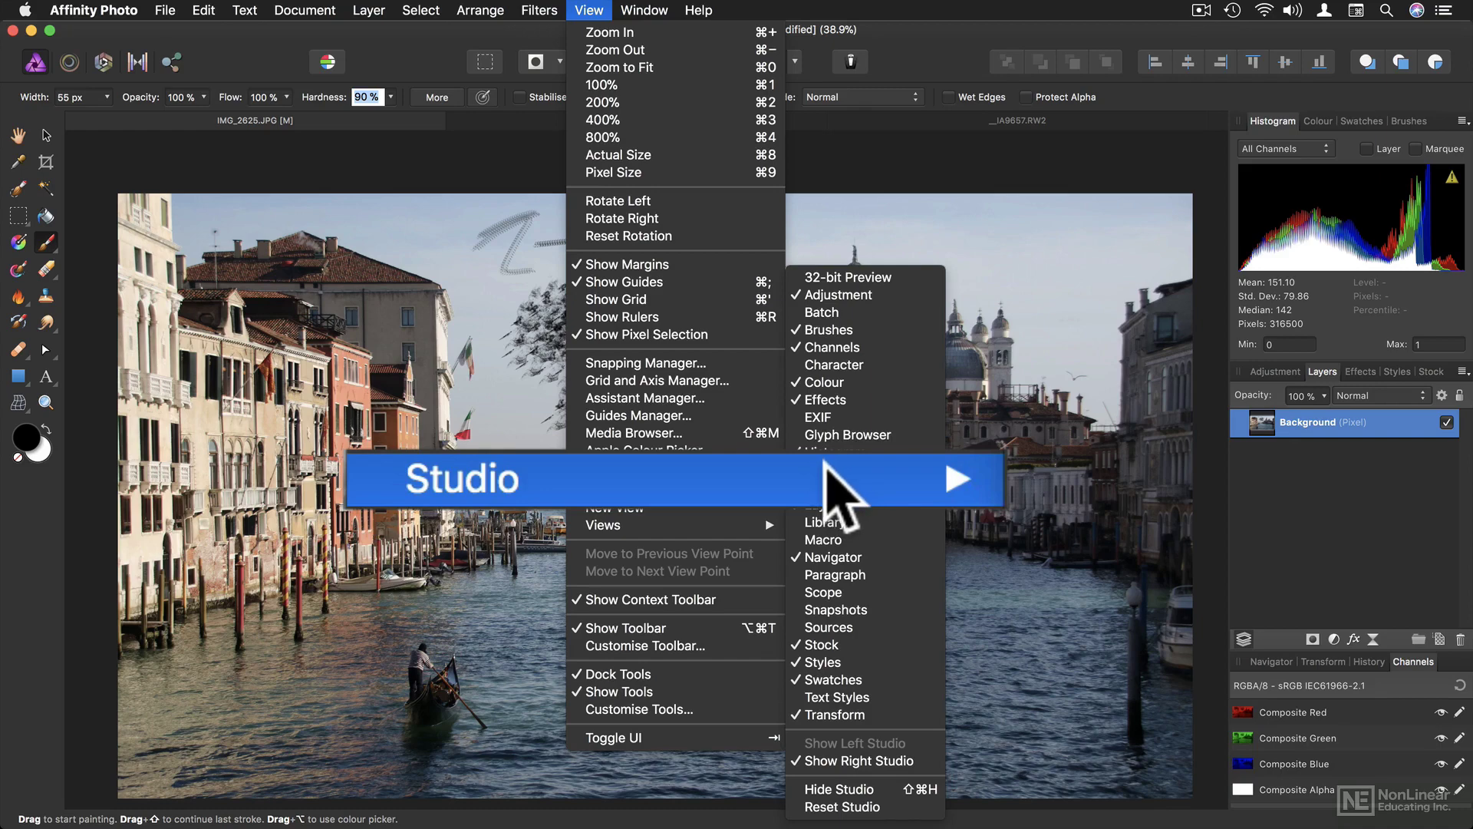
left_click(956, 234)
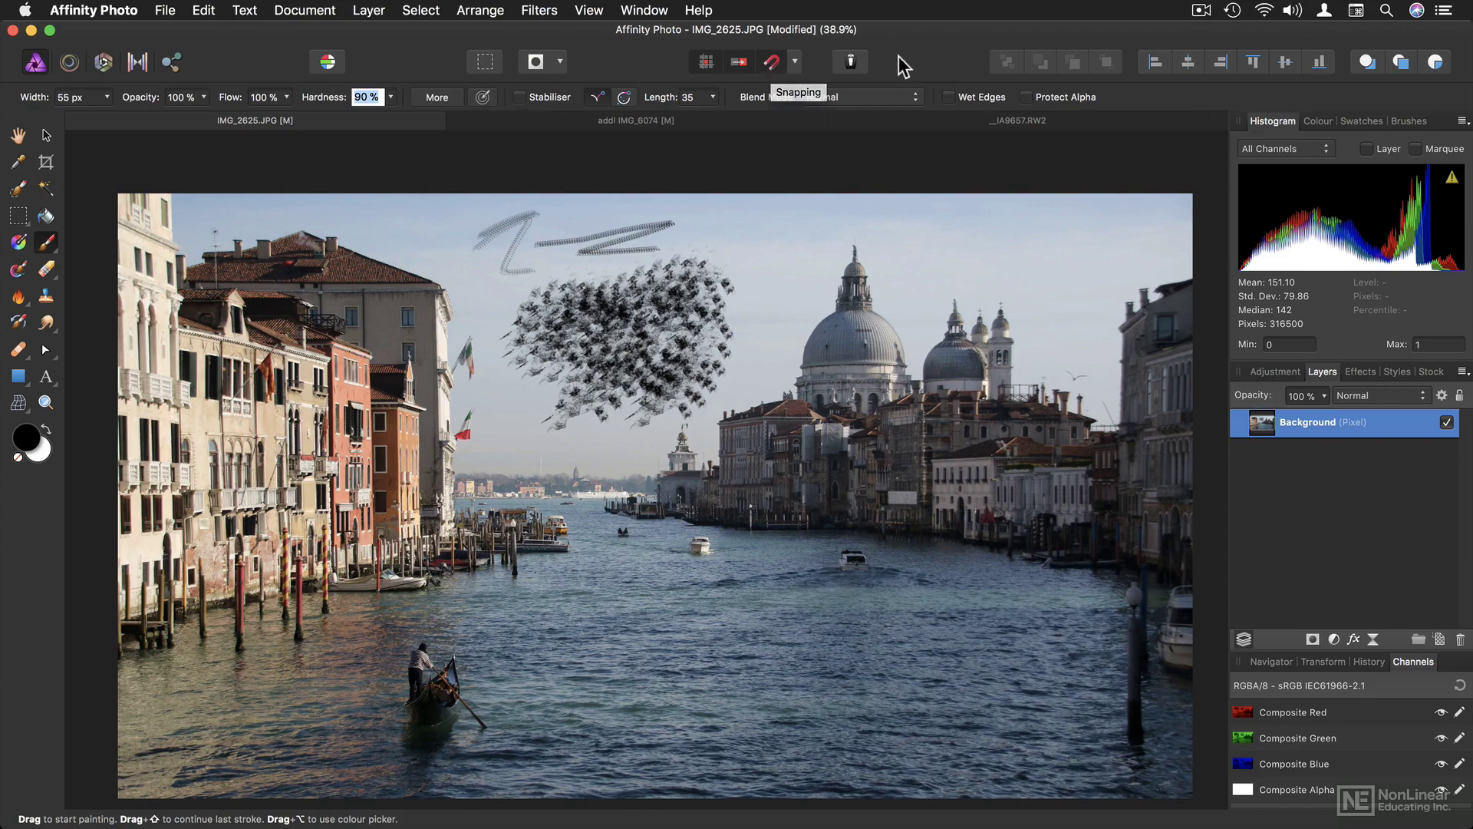
left_click(773, 62)
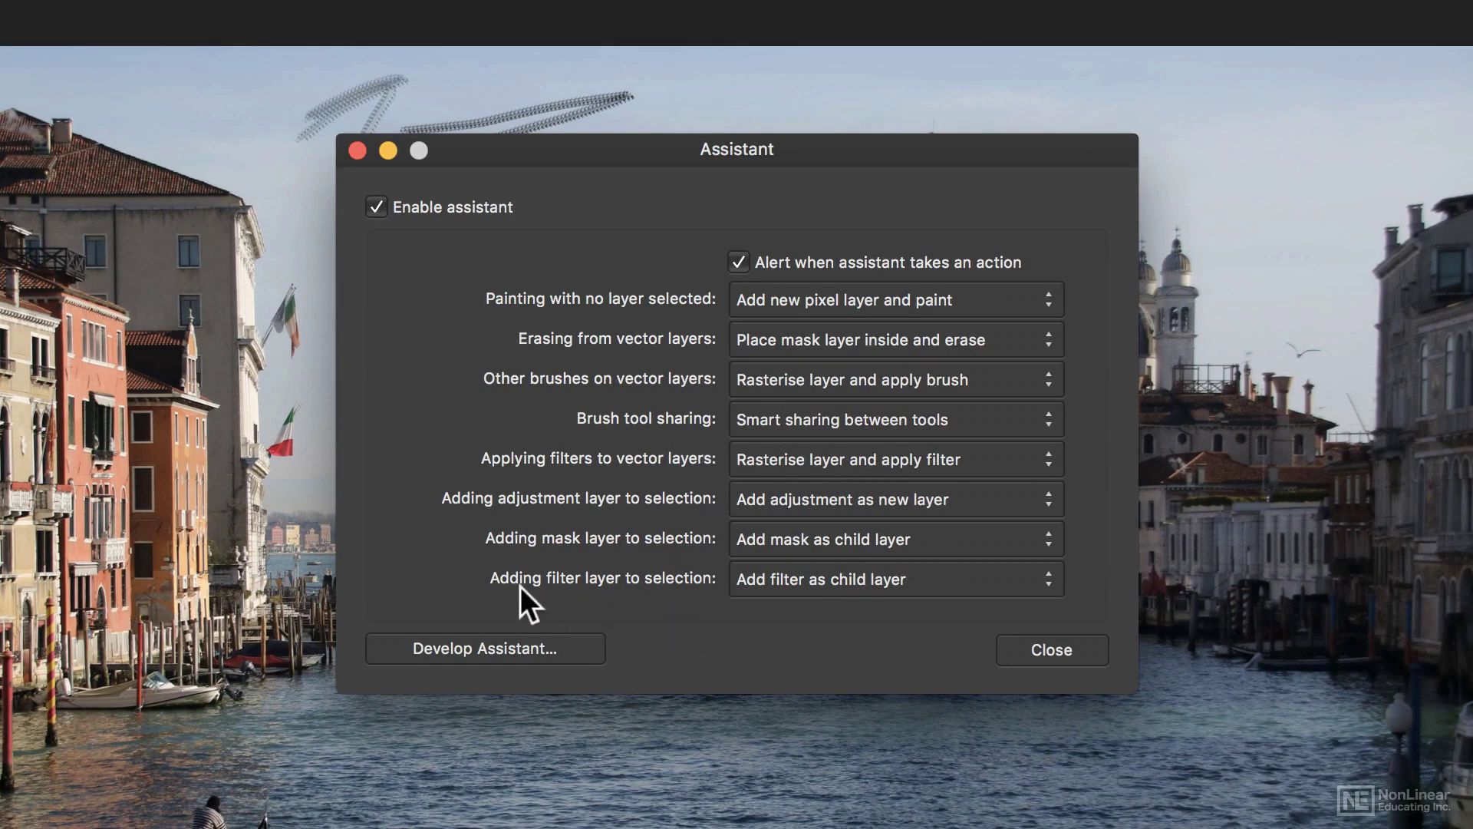
left_click(940, 579)
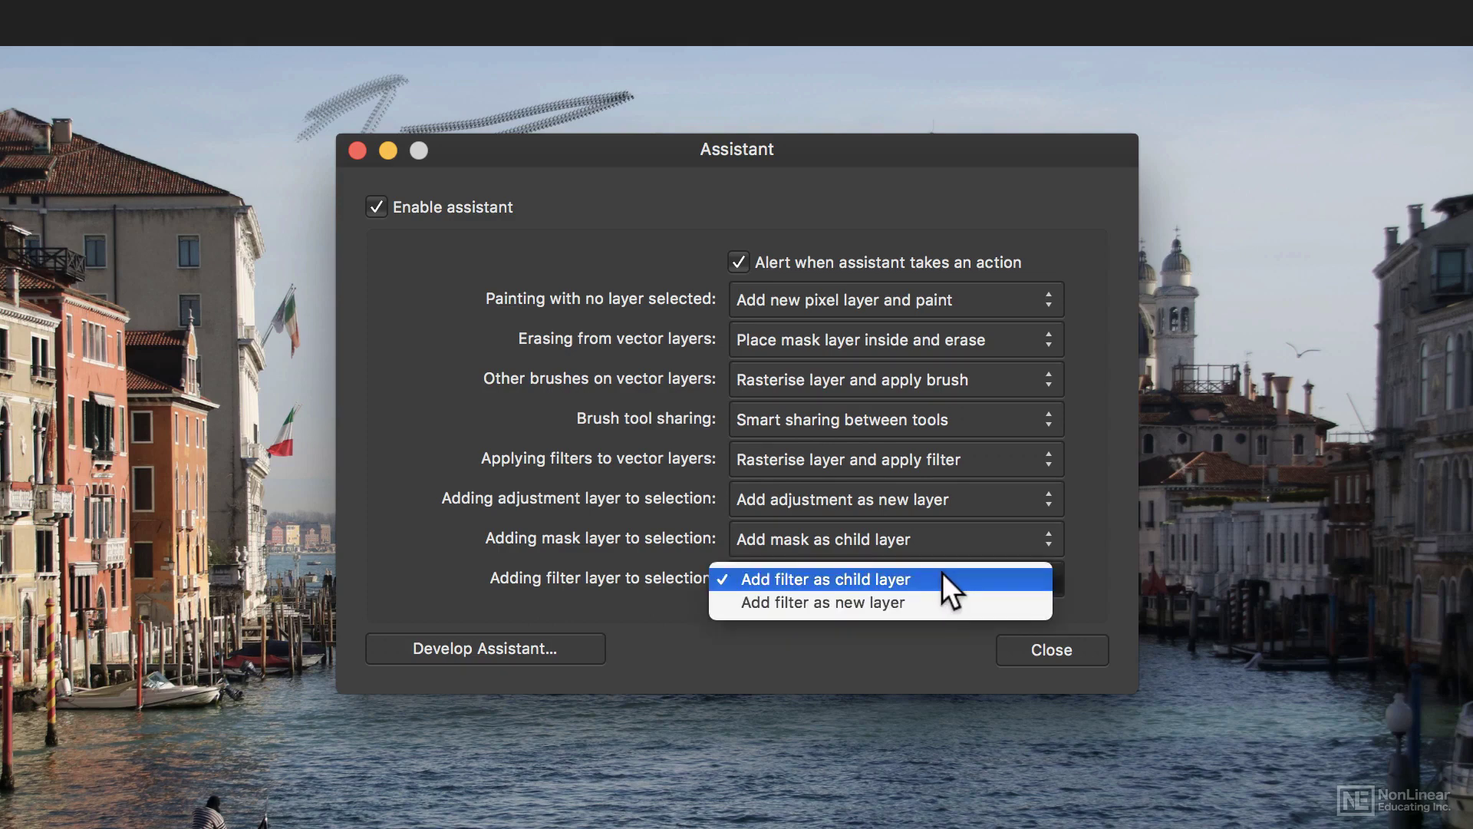
left_click(893, 657)
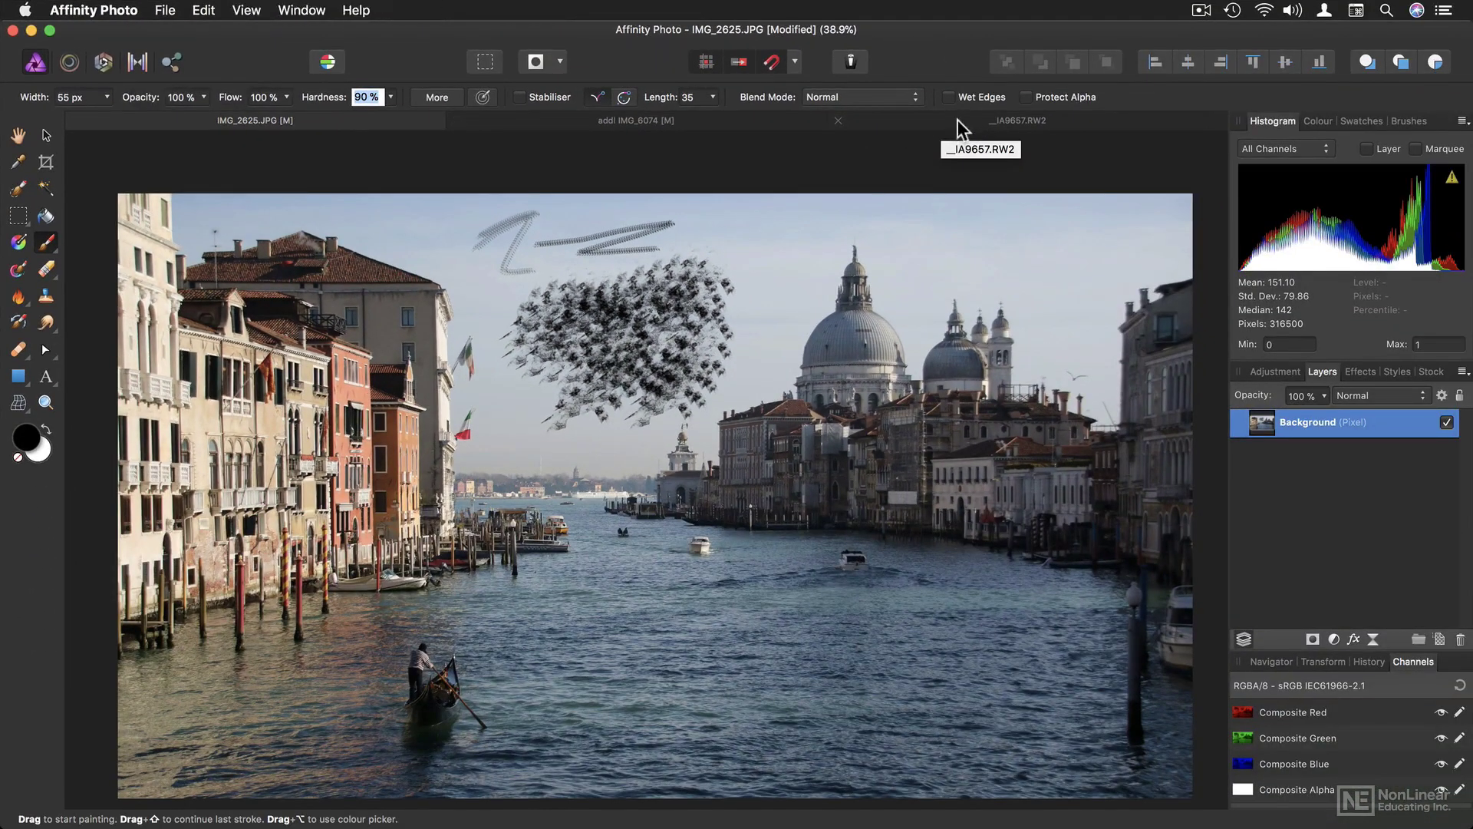
- Raise the _IA9657.RW2 RAW file's Develop exposure to 0.275, then go back to IMG_2625.JPG
left_click(957, 127)
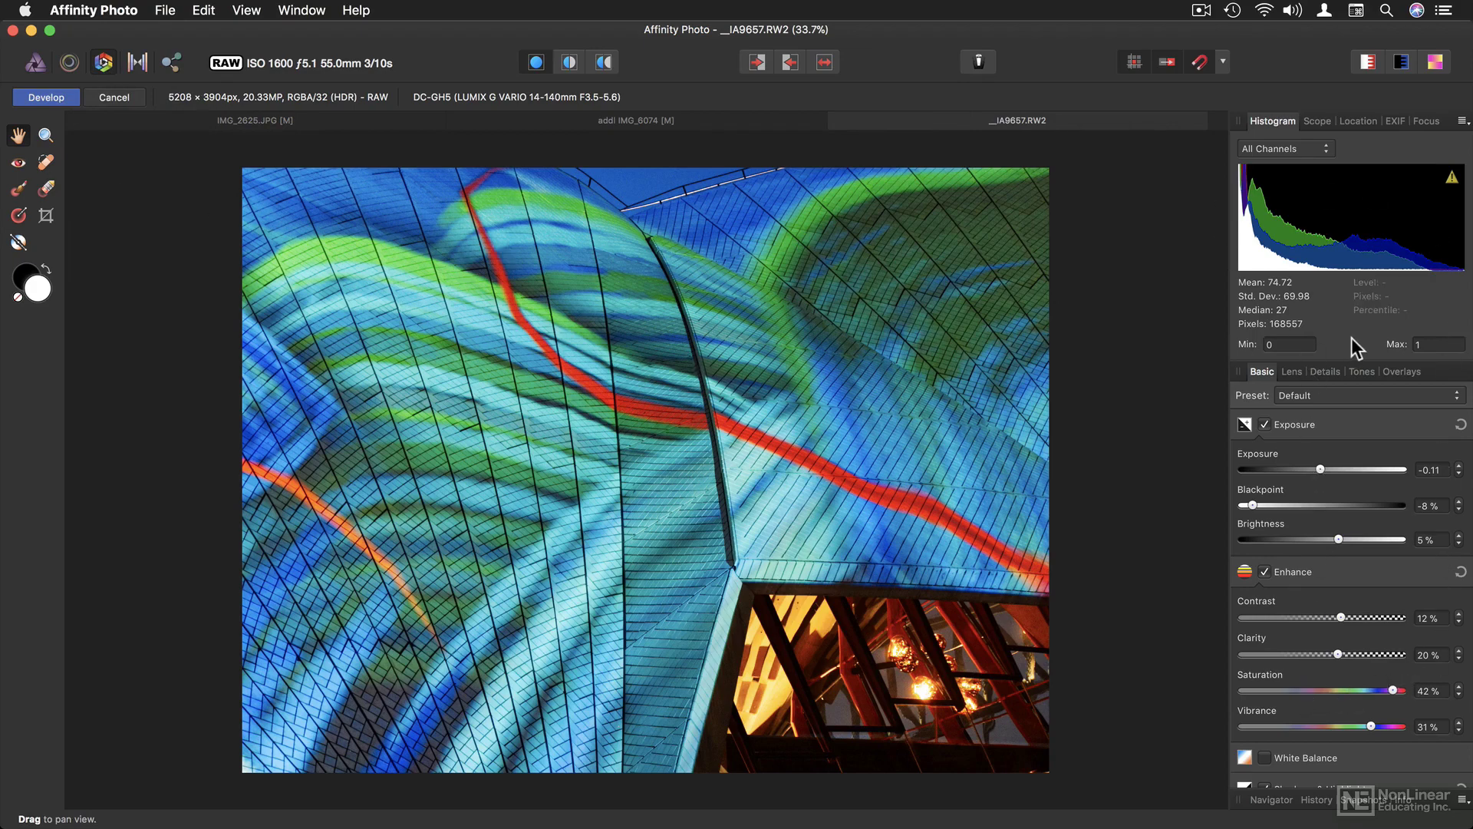
mouse_move(1321, 472)
left_mouse_down()
mouse_move(1296, 468)
mouse_move(1333, 464)
mouse_move(1318, 491)
mouse_move(1323, 476)
left_mouse_up()
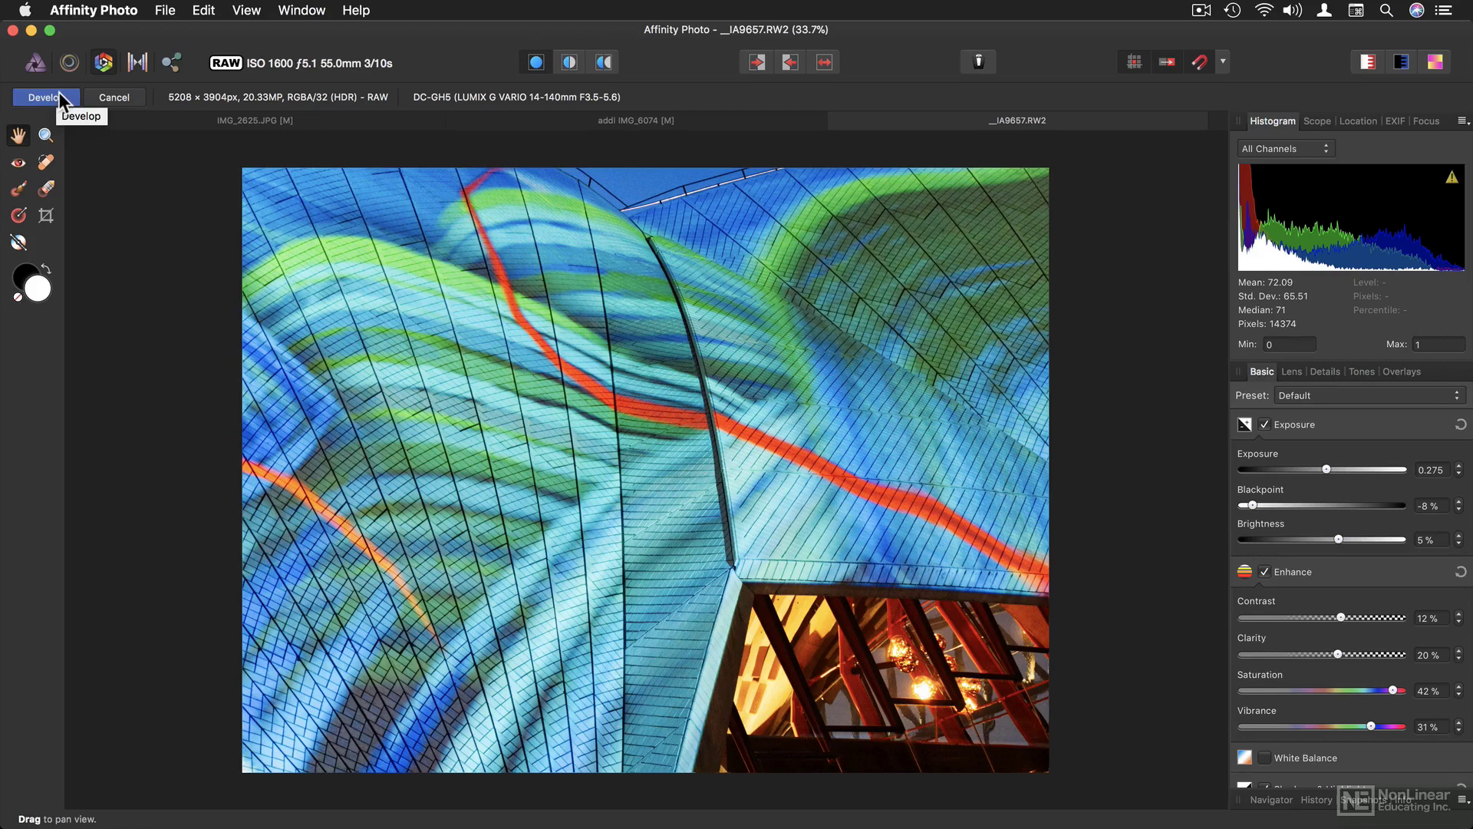
left_click(185, 119)
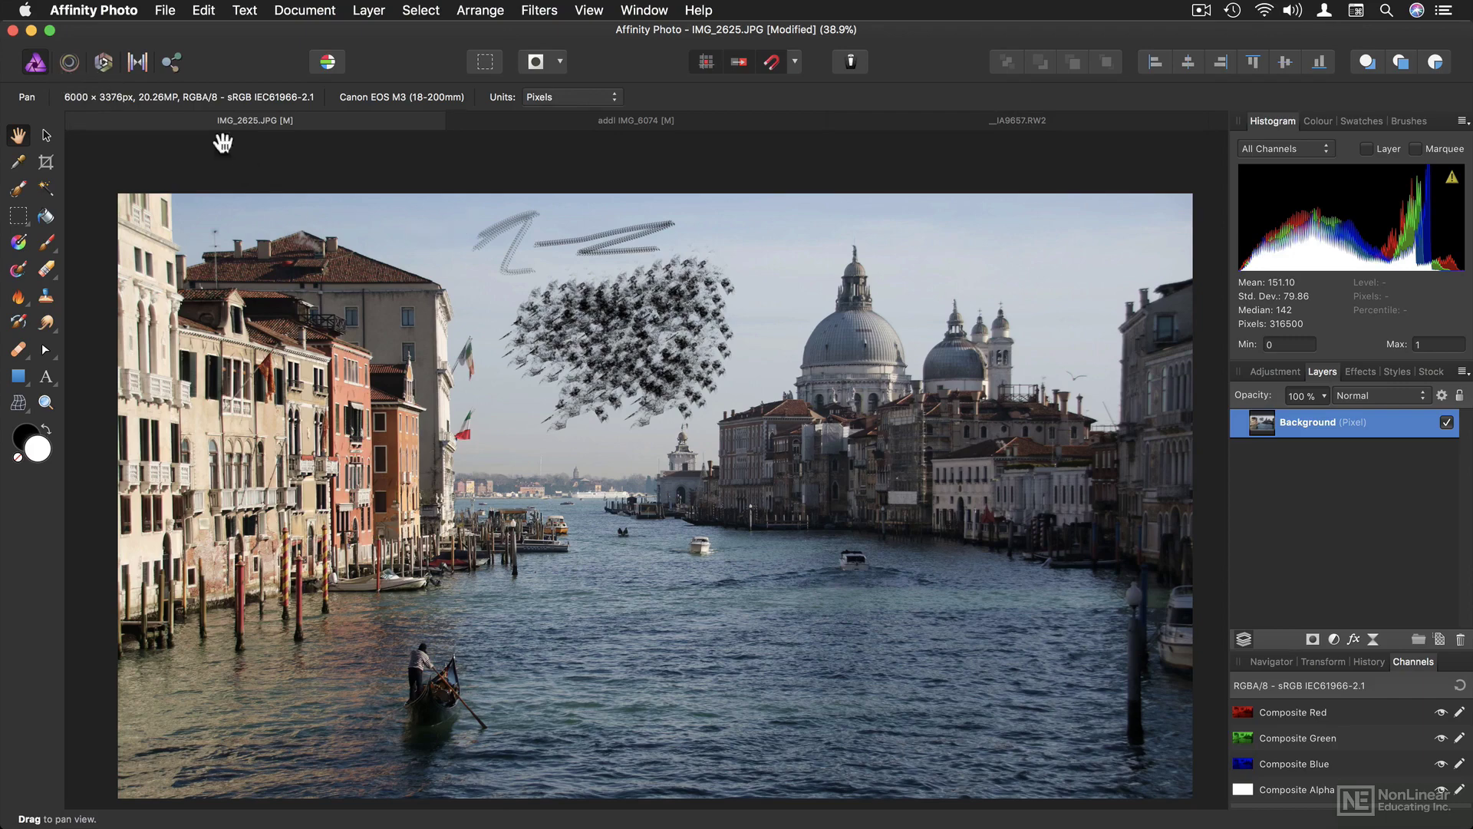
- Browse the Edit menu, then undo, redo and undo again the sky strokes with Cmd+Z and Shift+Cmd+Z
left_click(168, 11)
mouse_move(201, 9)
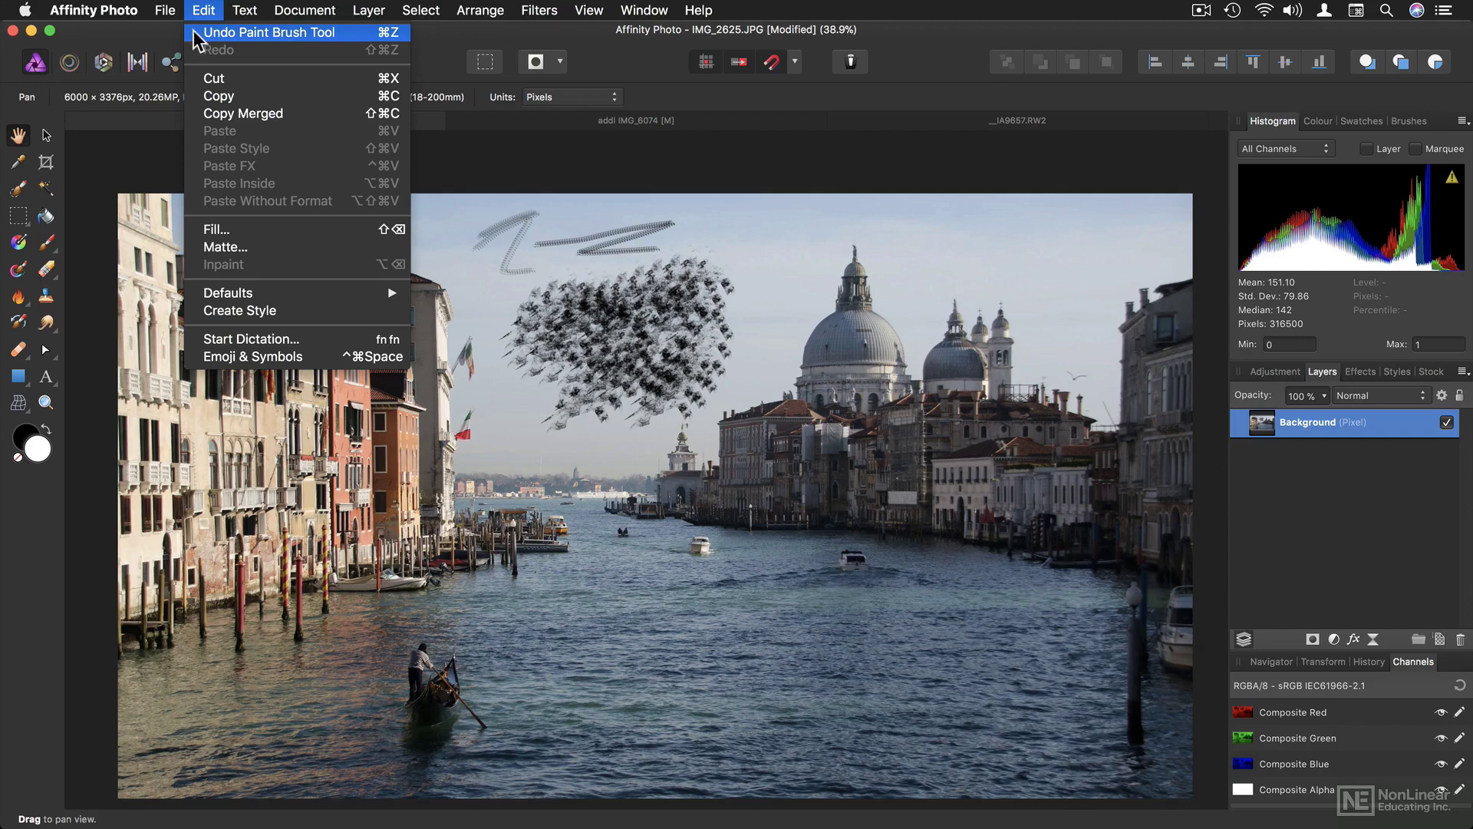
left_click(203, 10)
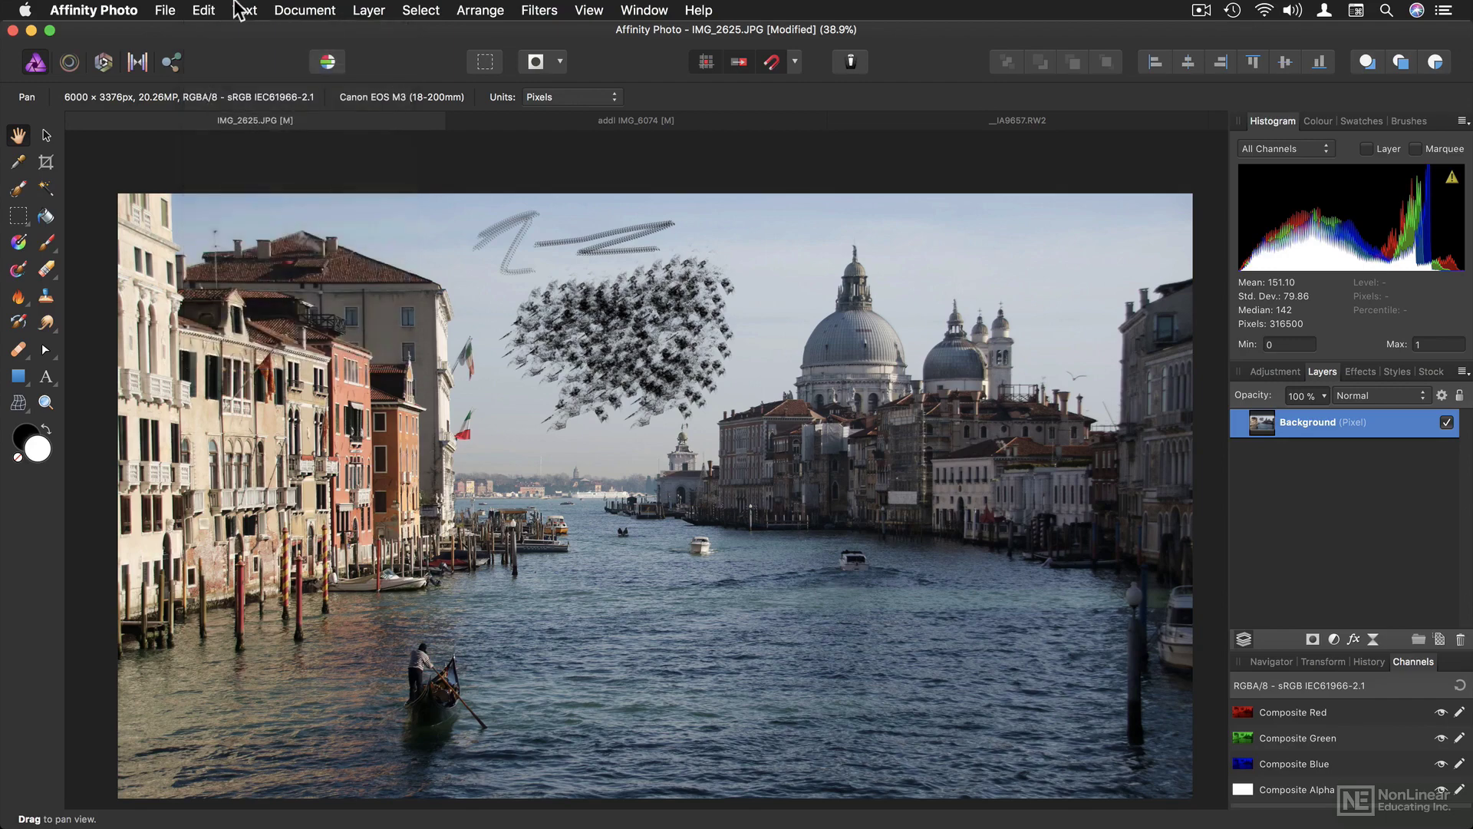
key("super+z")
key("super+z")
key("super+z")
key("super+z")
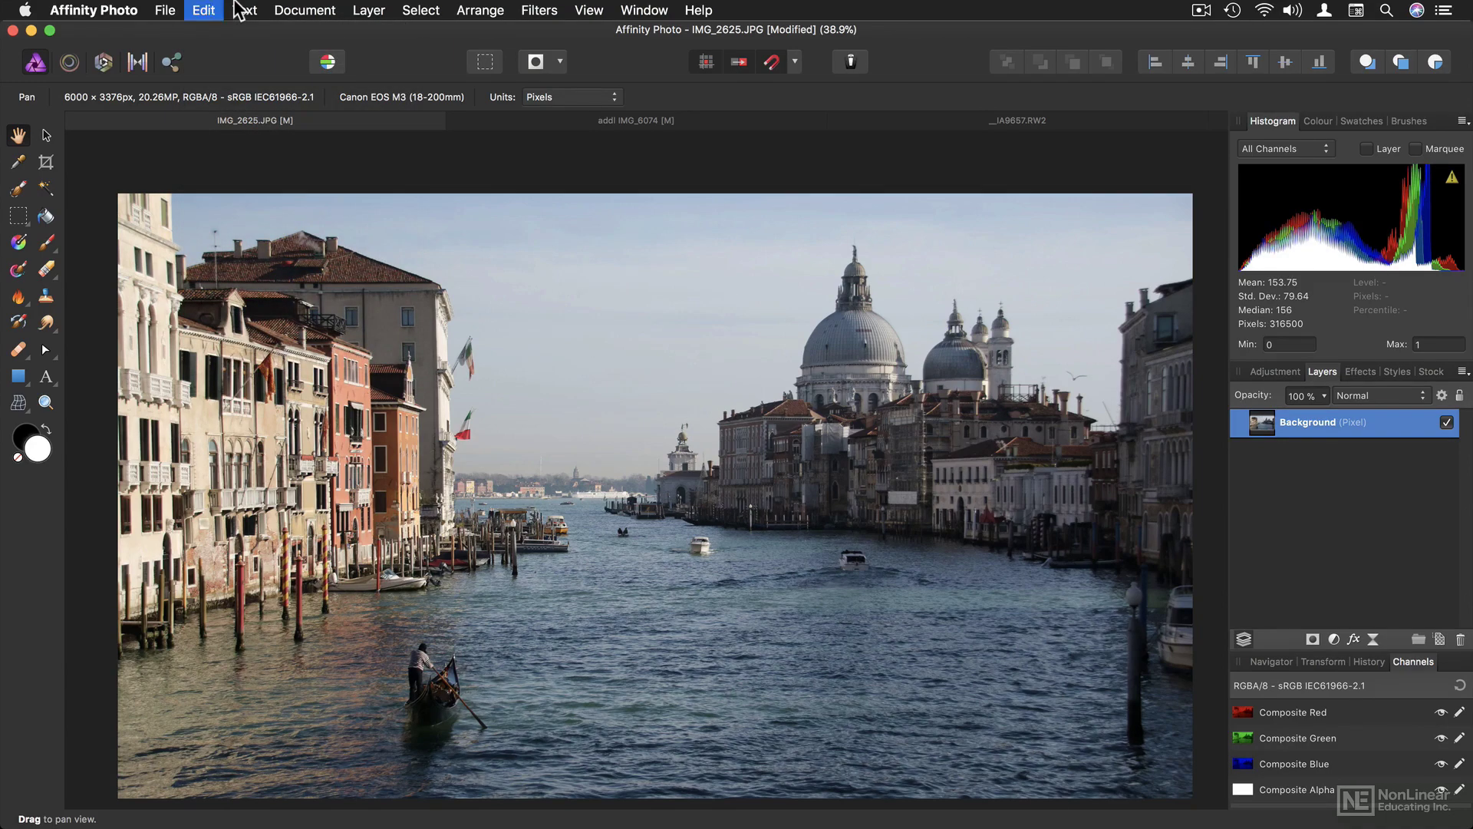
key("super+shift+z")
key("super+shift+z")
key("super+shift+z")
key("super+shift+z")
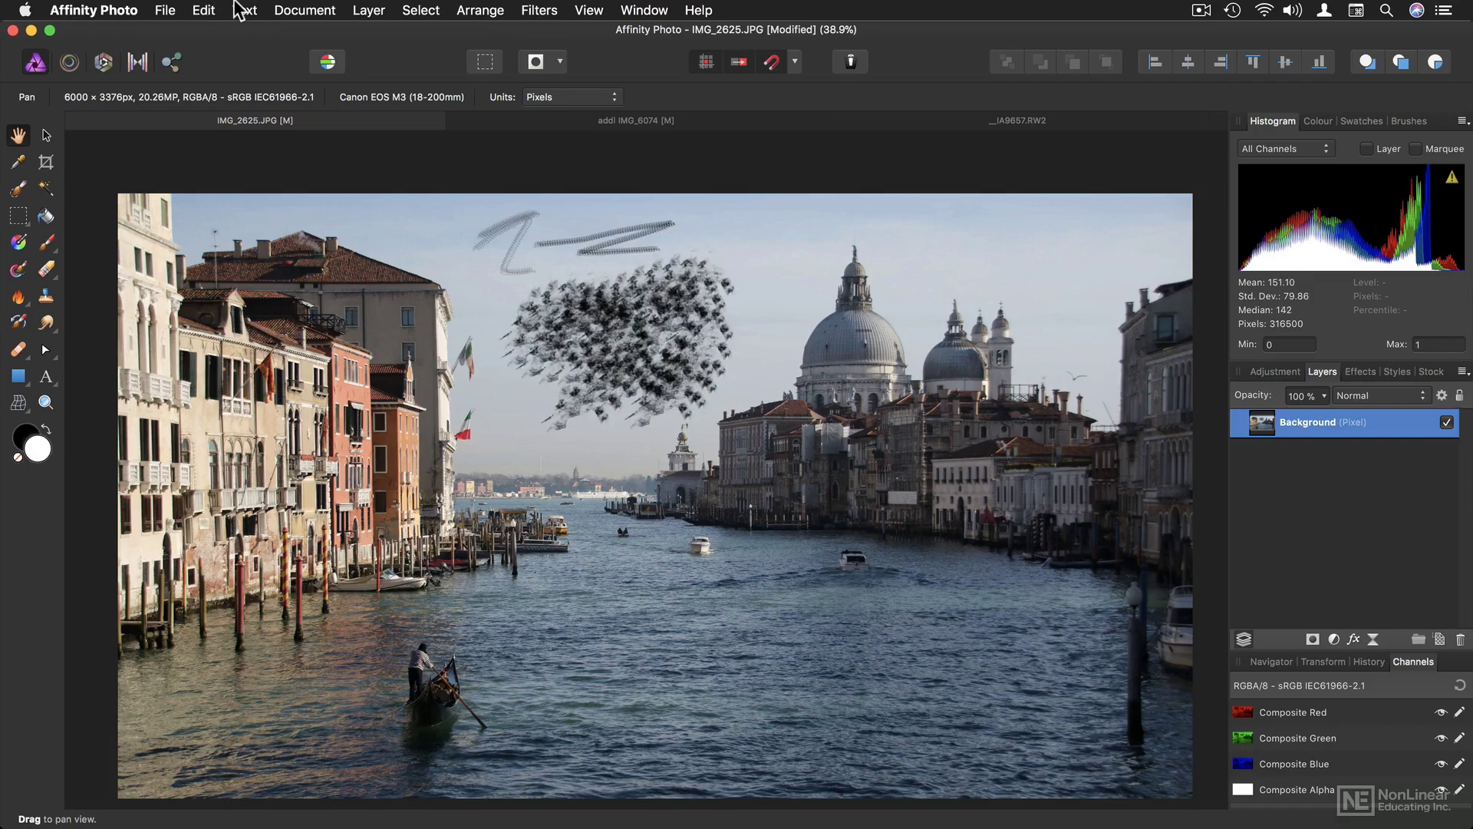
key("super+z")
key("super+z")
key("super+z")
key("super+z")
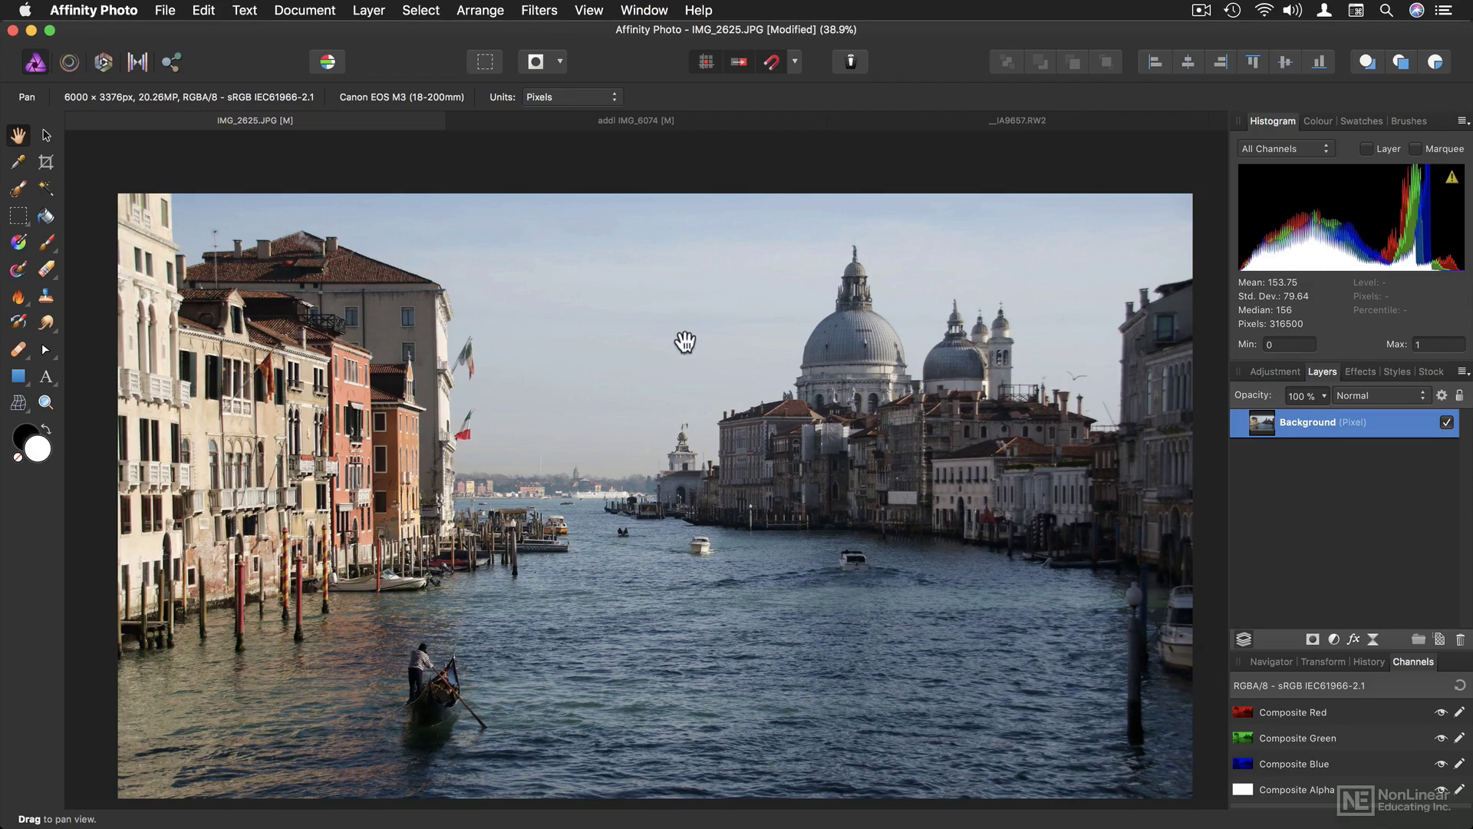
- Zoom in, zoom out to 20 %, then fit the whole photo to the window
key("super+equal")
key("super+equal")
key("super+minus")
key("super+minus")
key("super+minus")
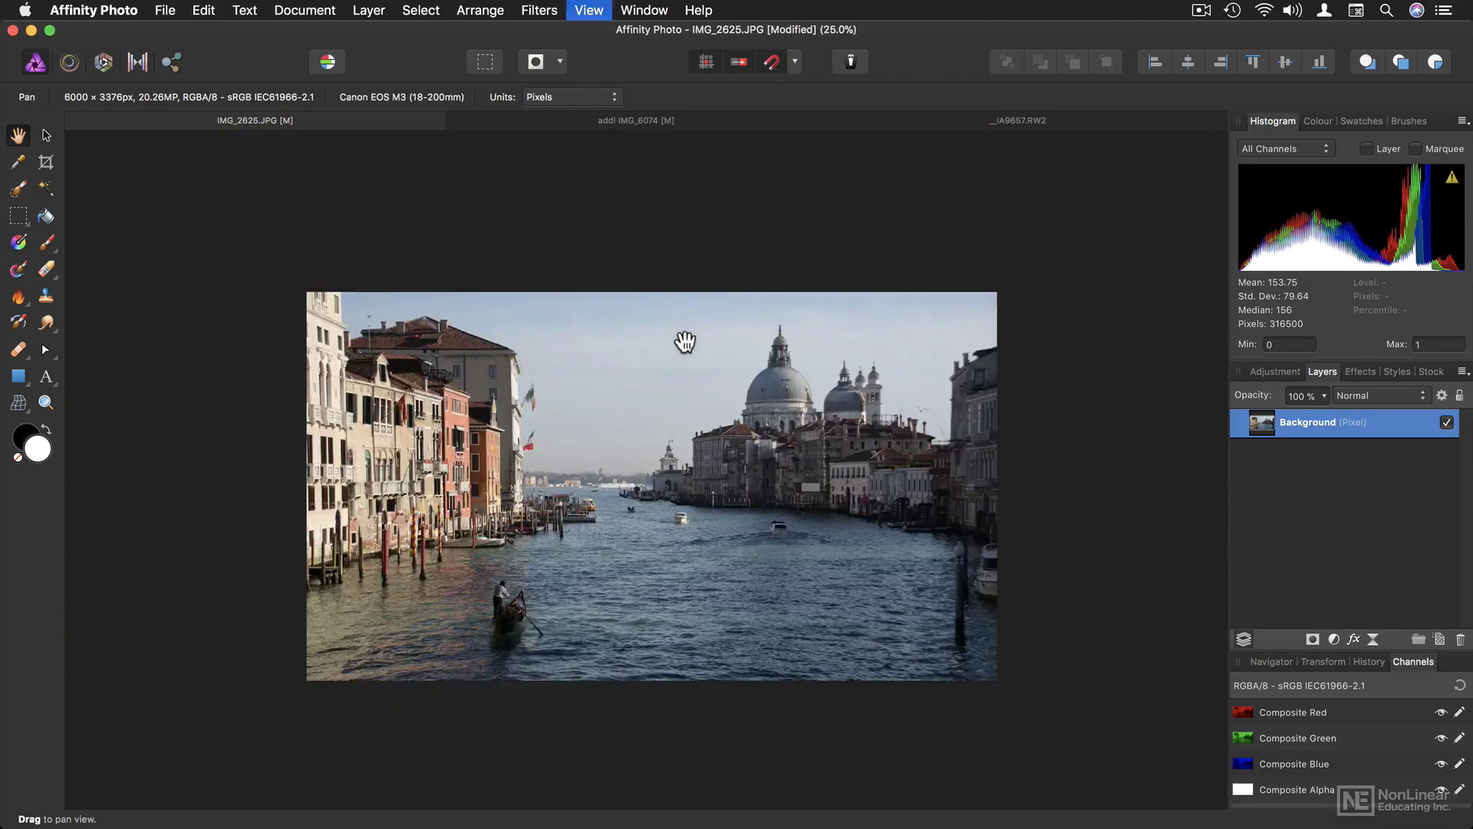
key("super+minus")
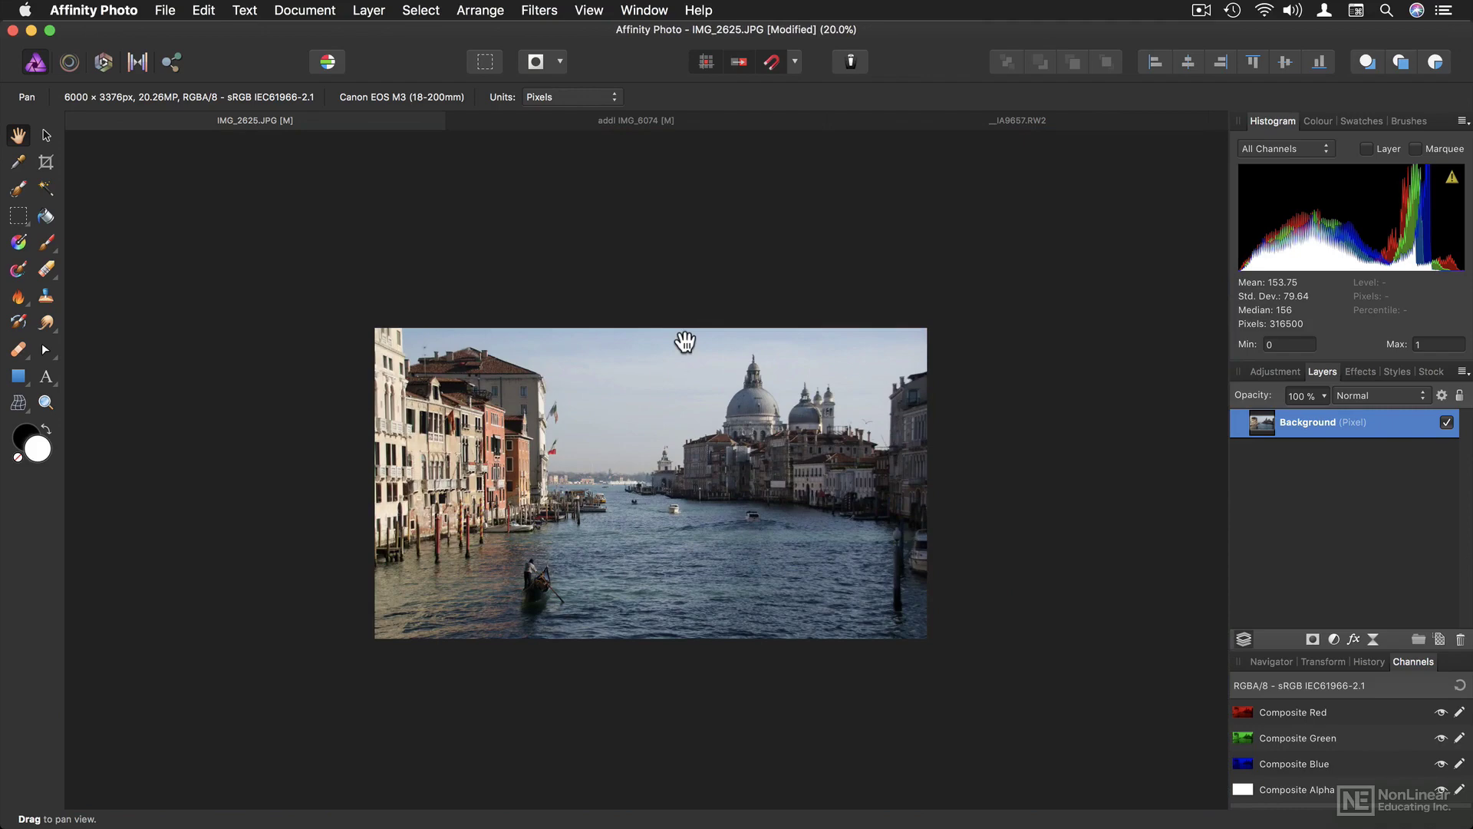
key("super+0")
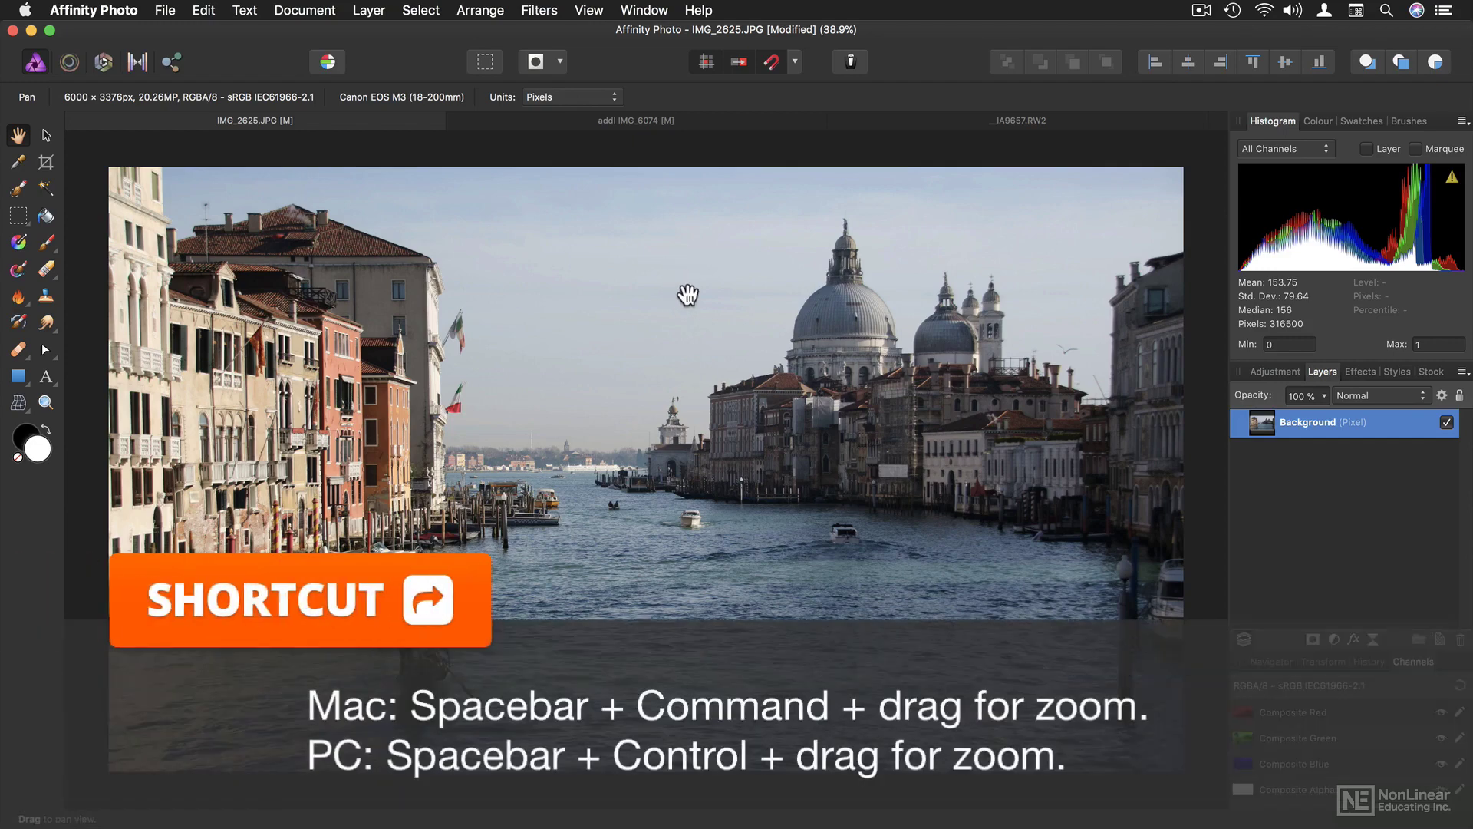
- Zoom in around the domes, then pan the photo to the right
key("super")
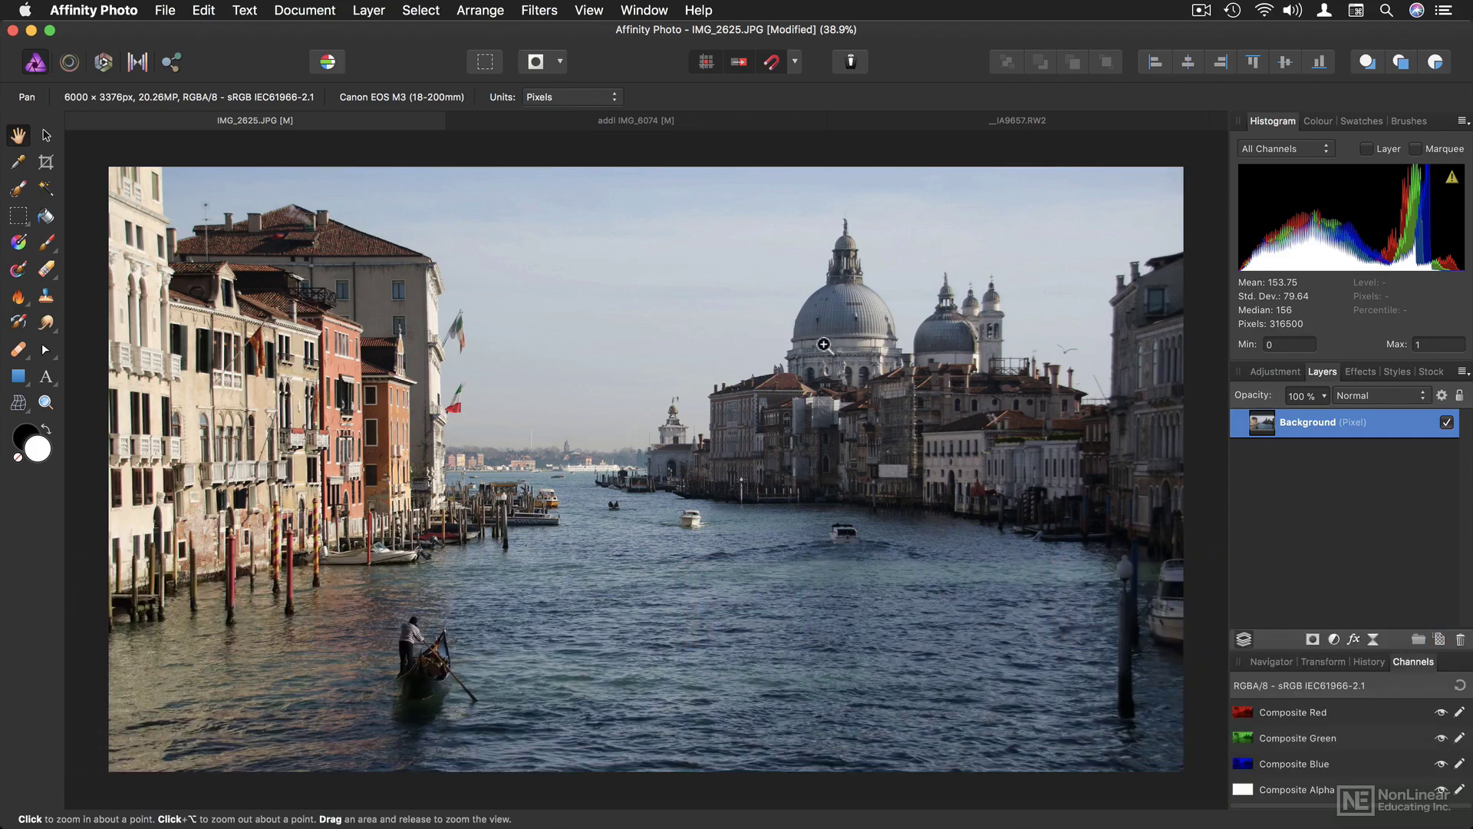
left_click_drag(823, 343, 723, 322)
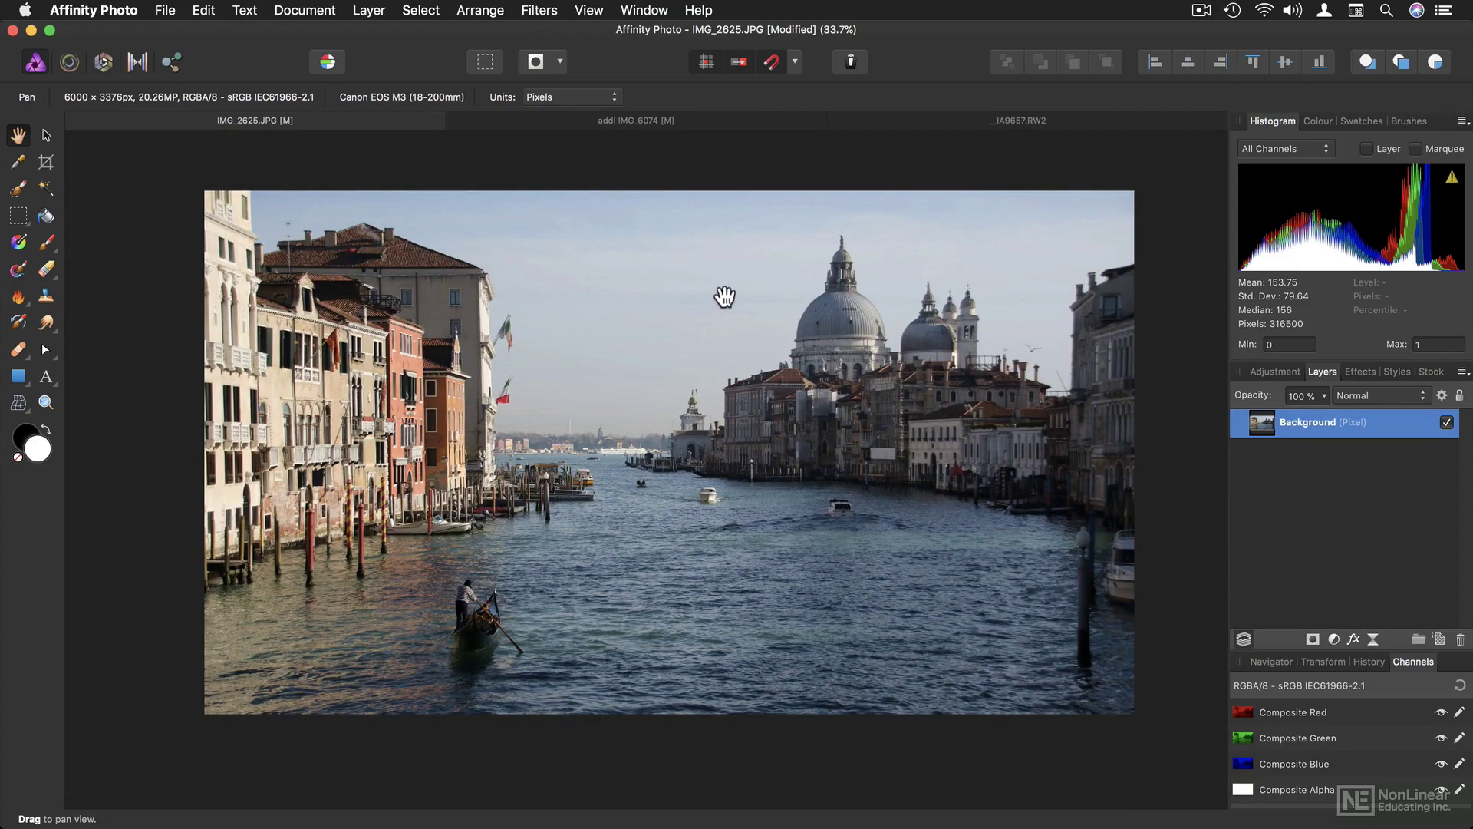
key("super+space")
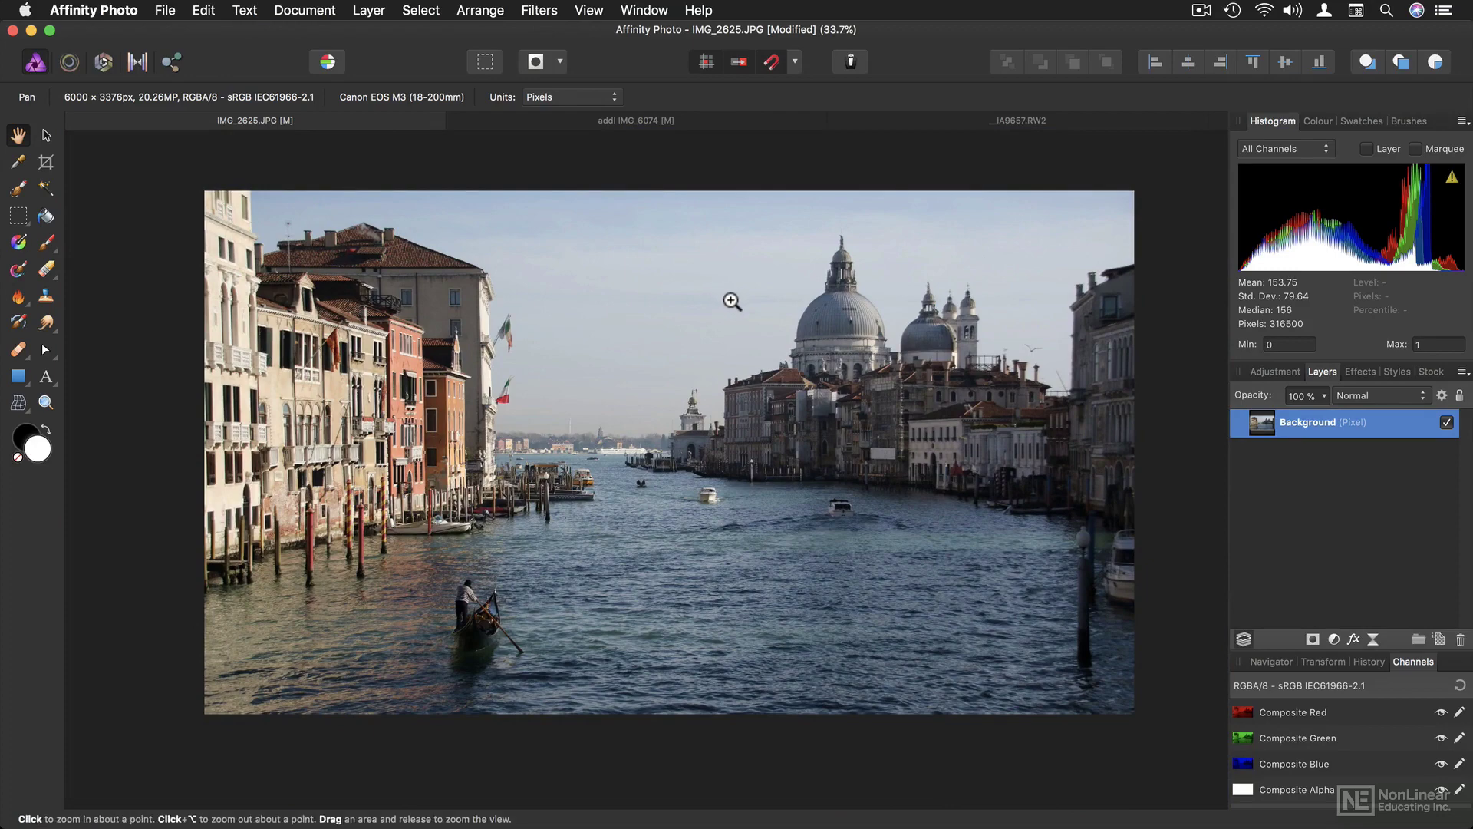
left_click_drag(721, 326, 865, 313)
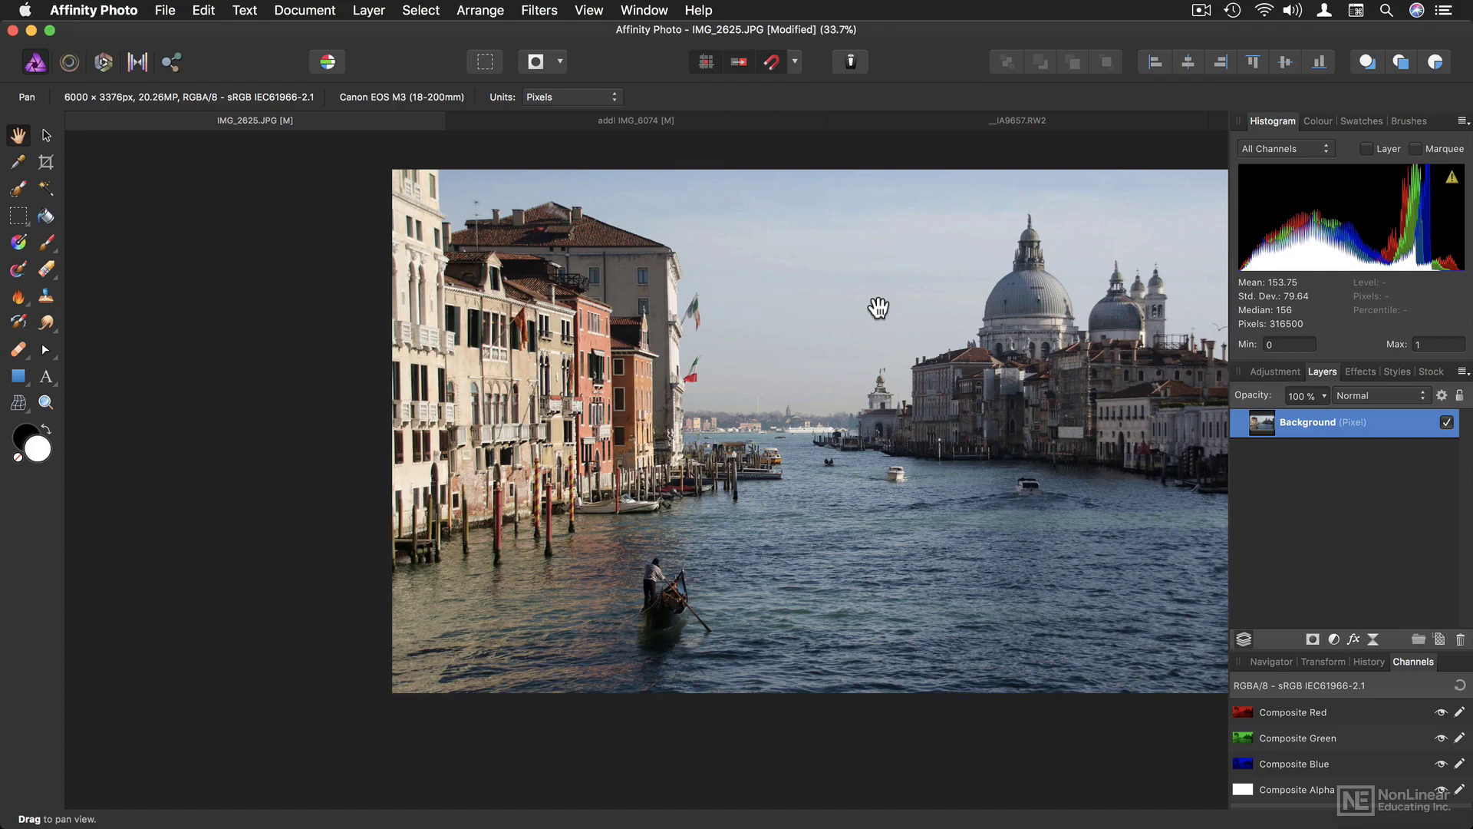
- In Preferences > Keyboard Shortcuts > Miscellaneous, assign D to Set Fill to Black and White
left_click(129, 10)
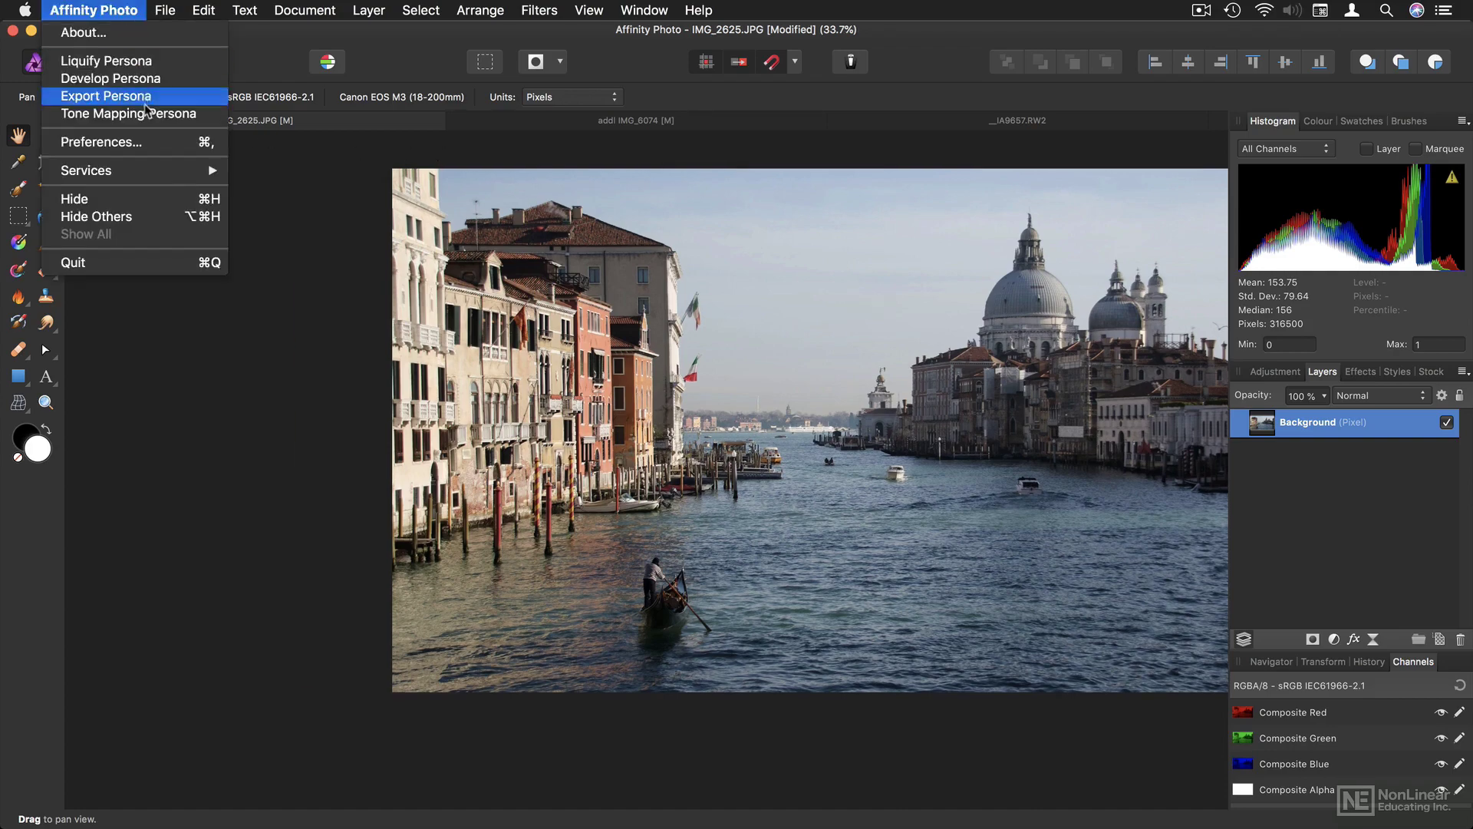
left_click(170, 145)
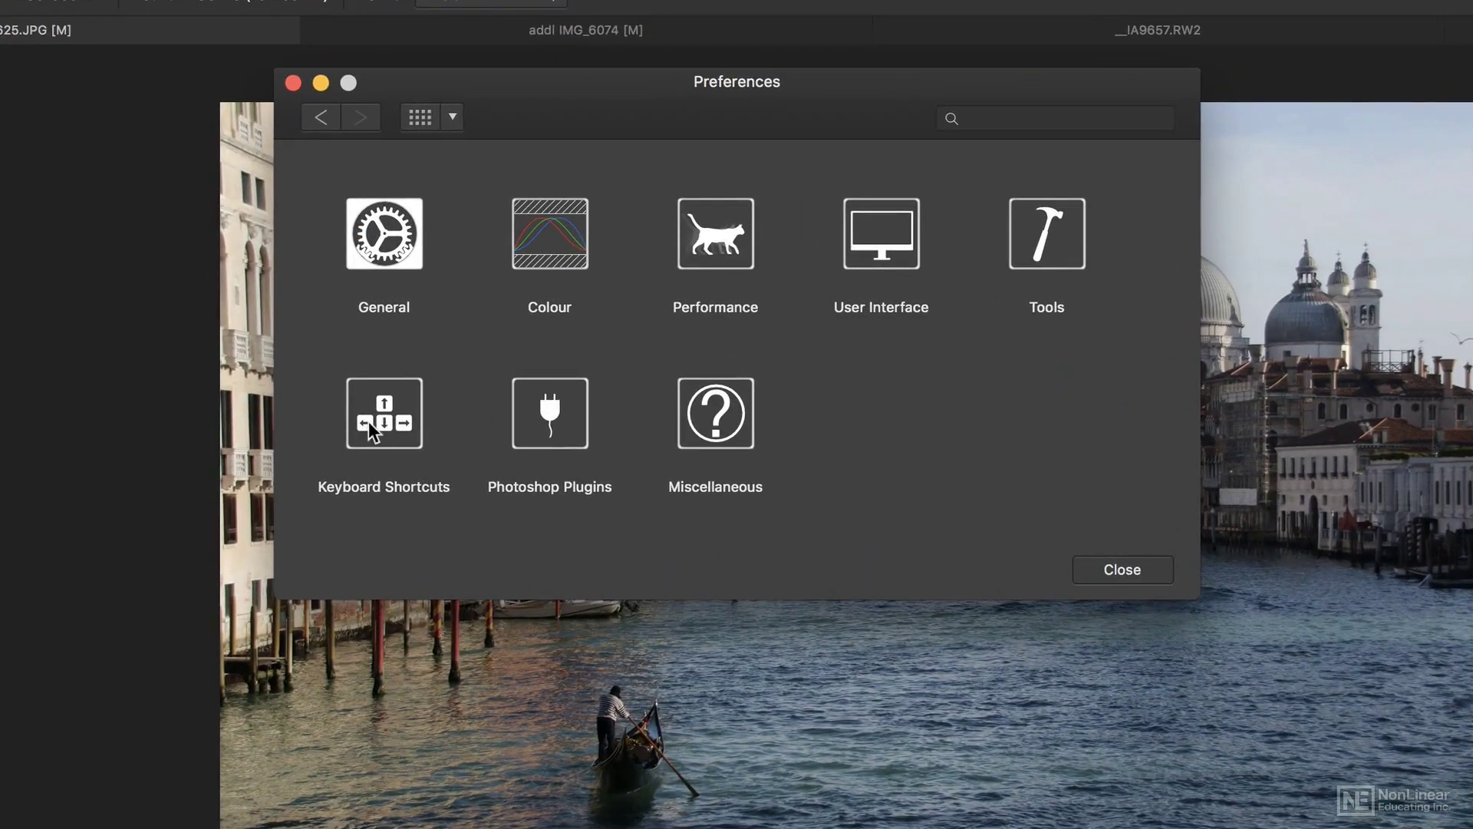
left_click(384, 414)
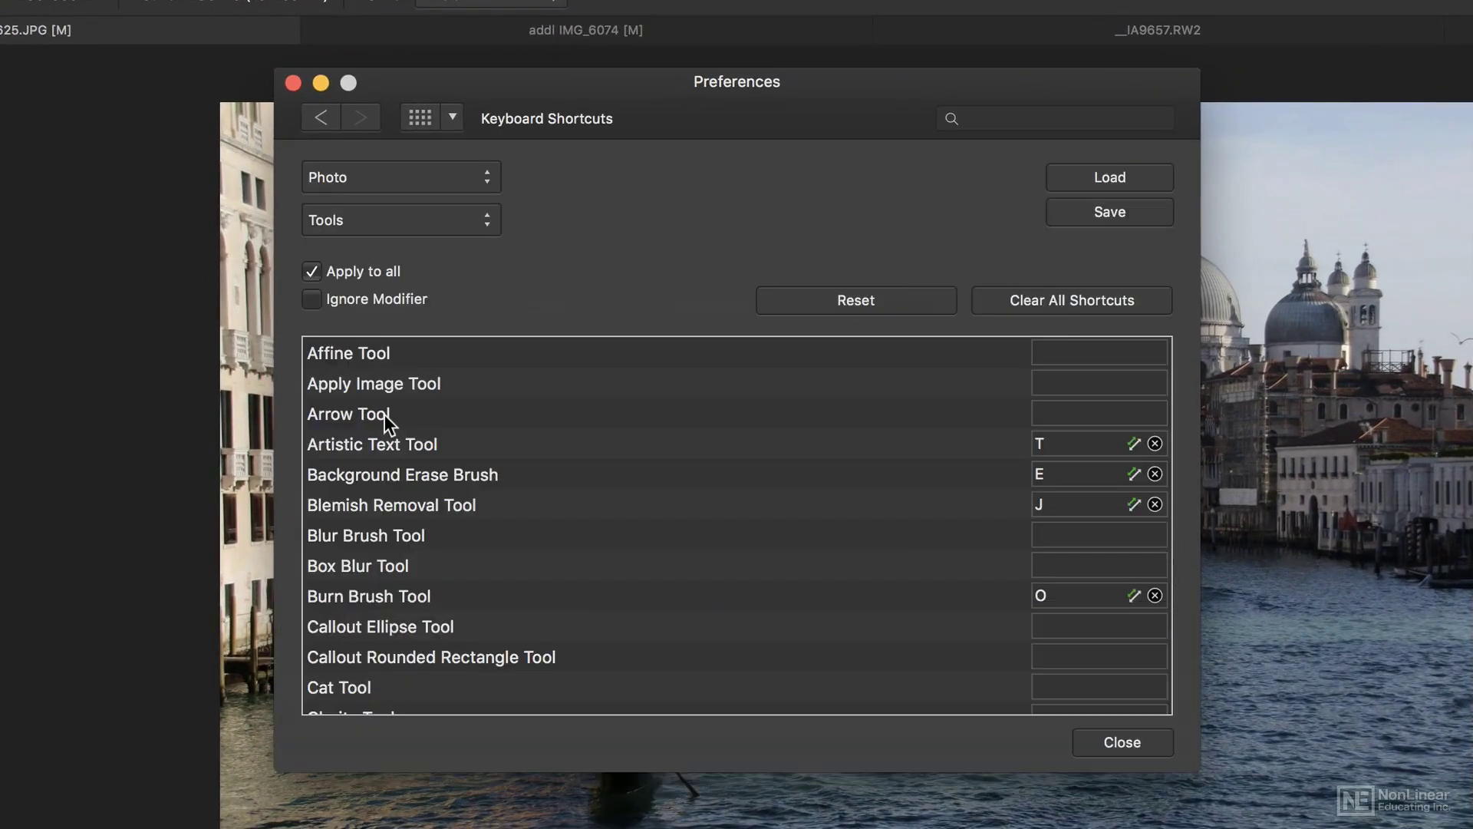
left_click(440, 221)
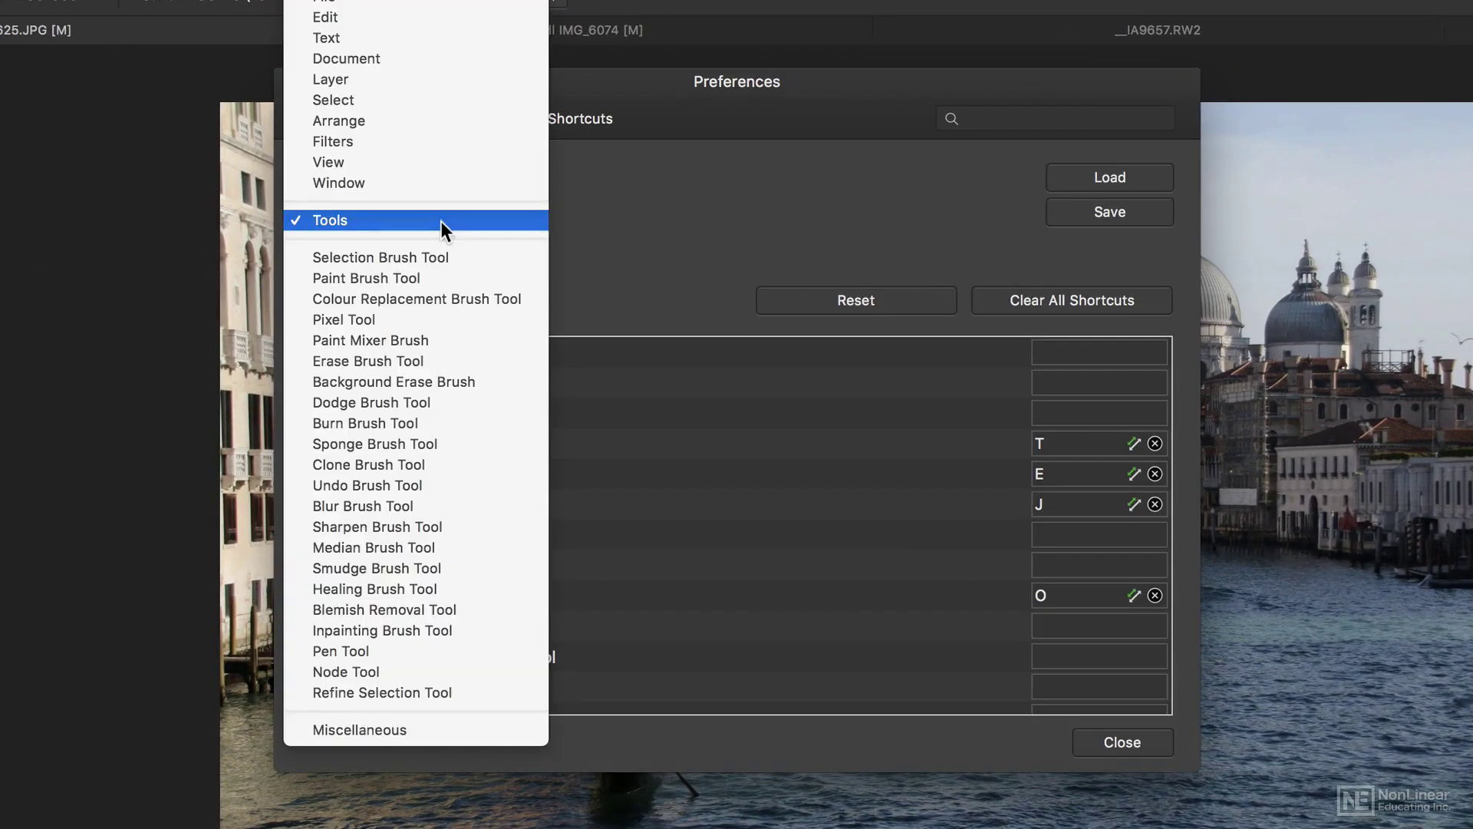
left_click(477, 735)
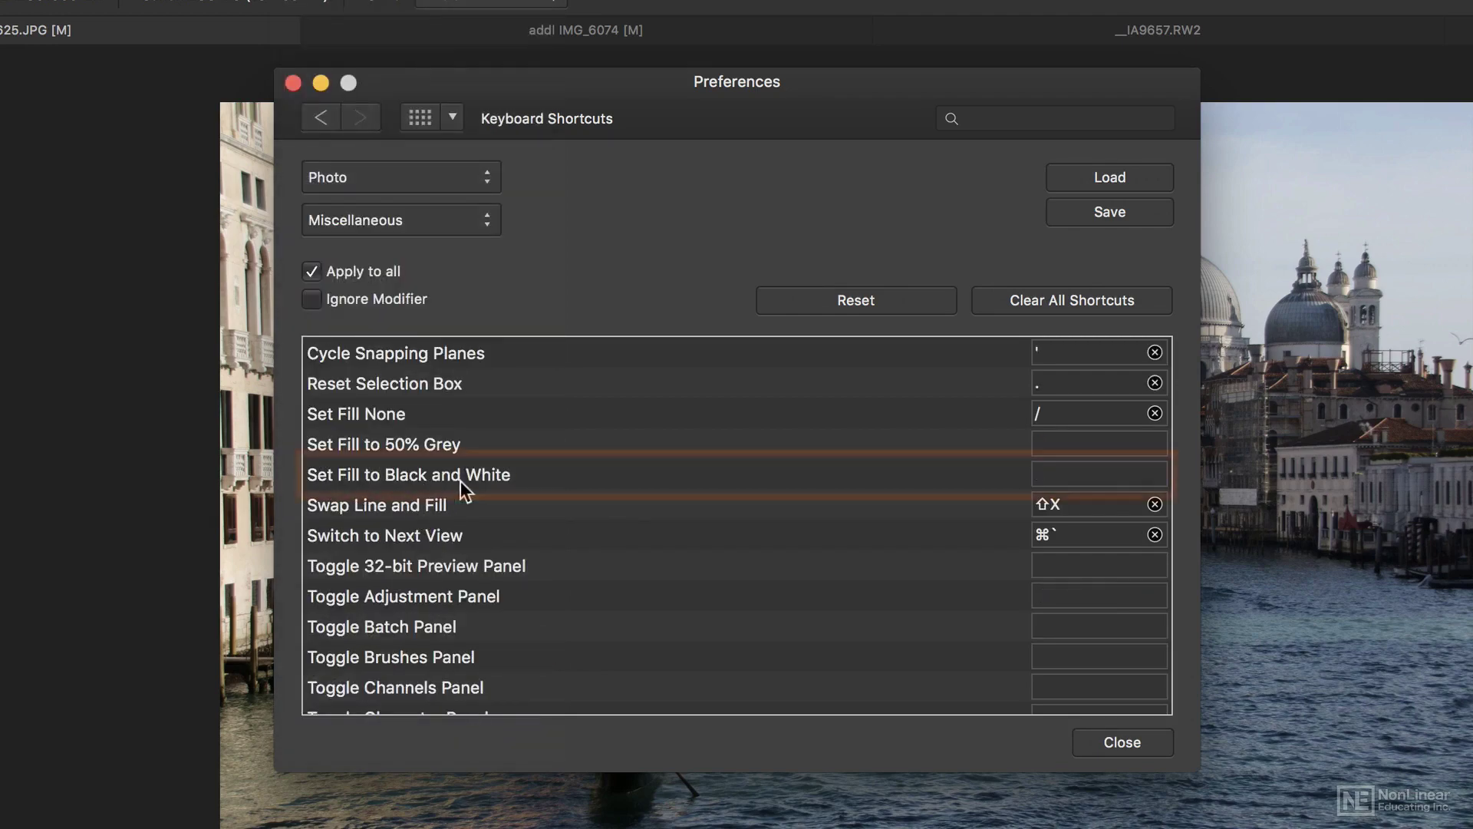
left_click(1070, 473)
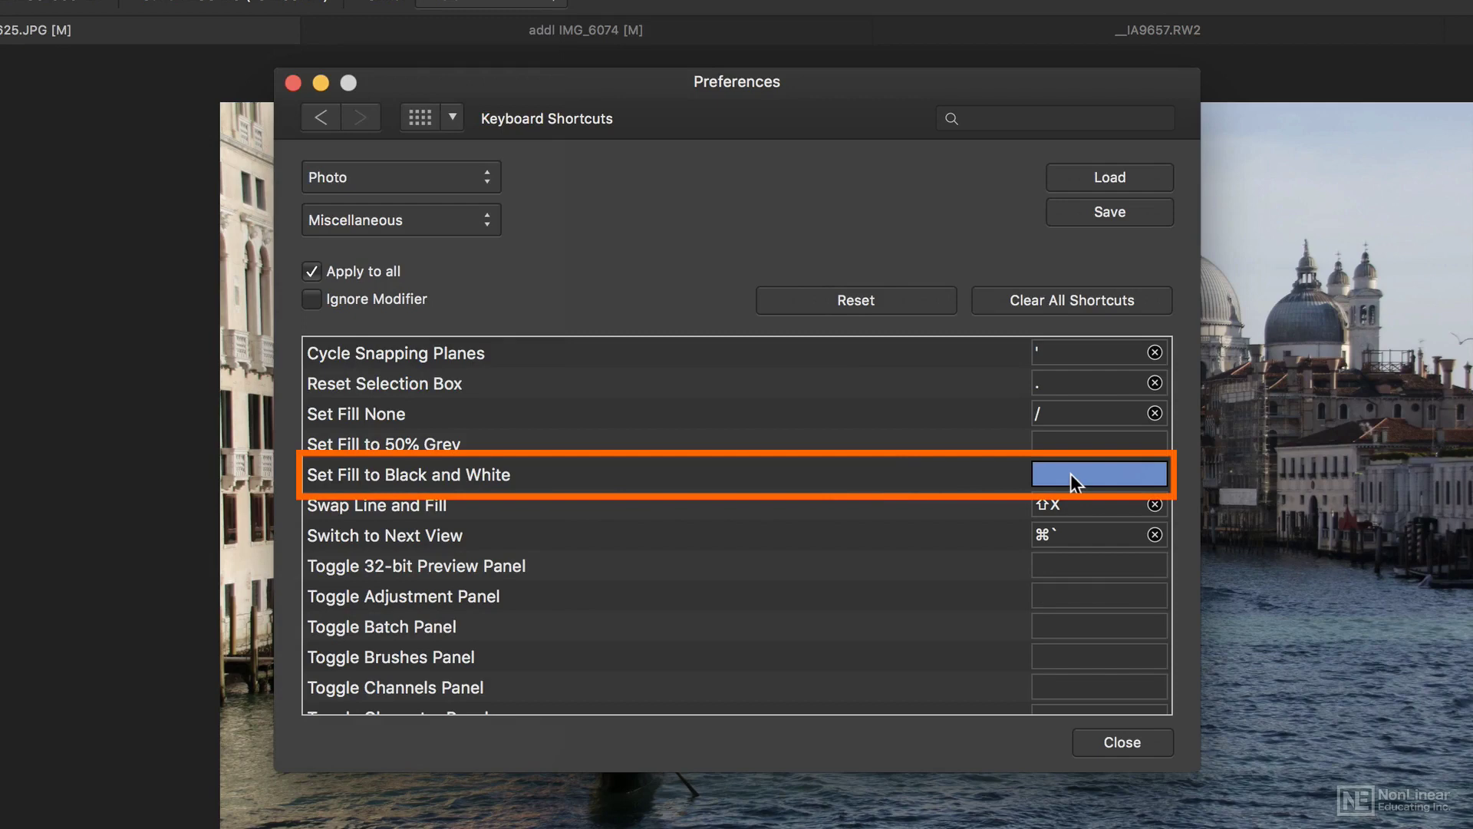
key("d")
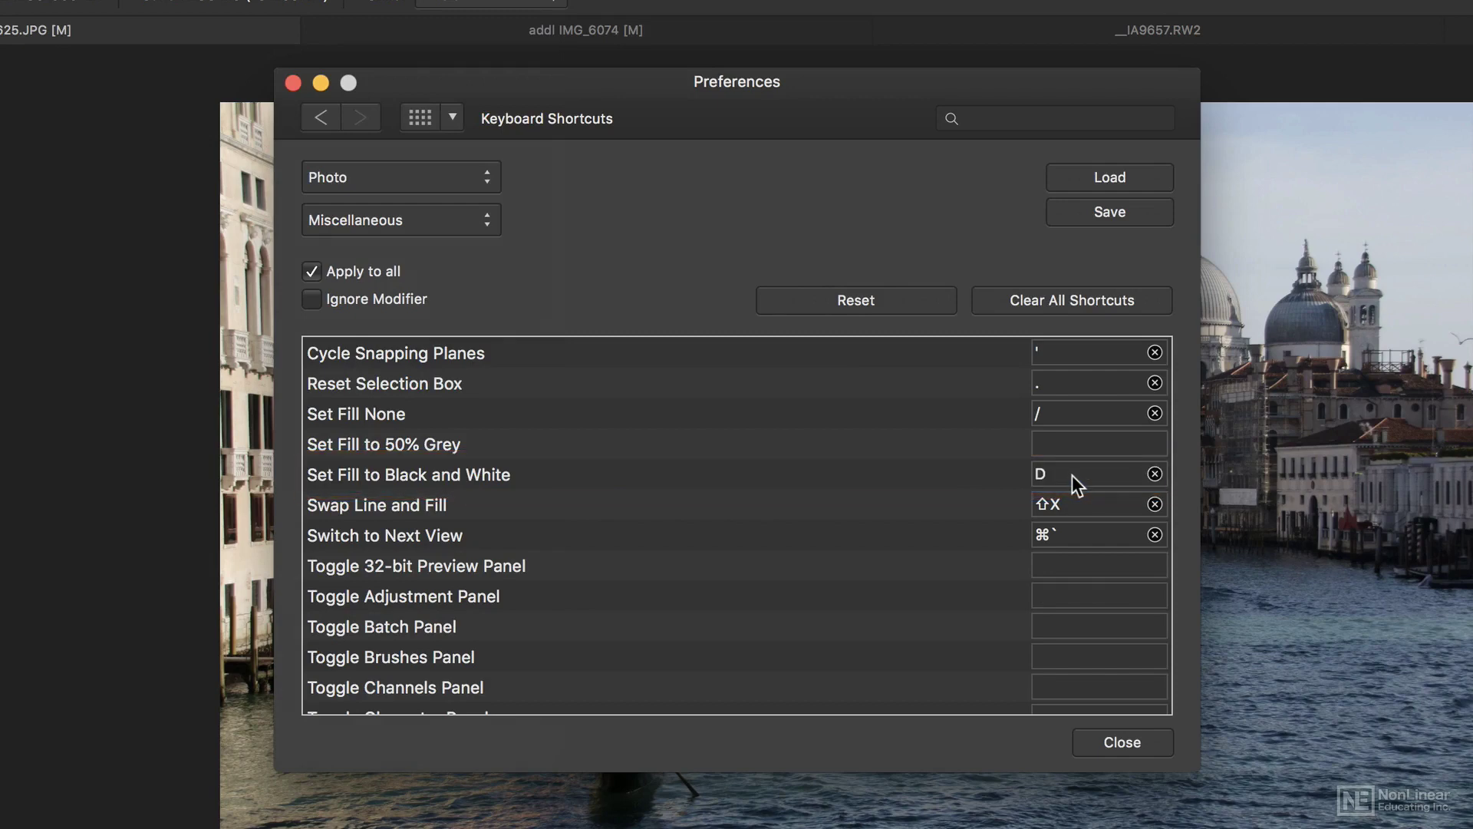
- Clear the Background Erase Brush's E shortcut under Tools and close Preferences
left_click(471, 219)
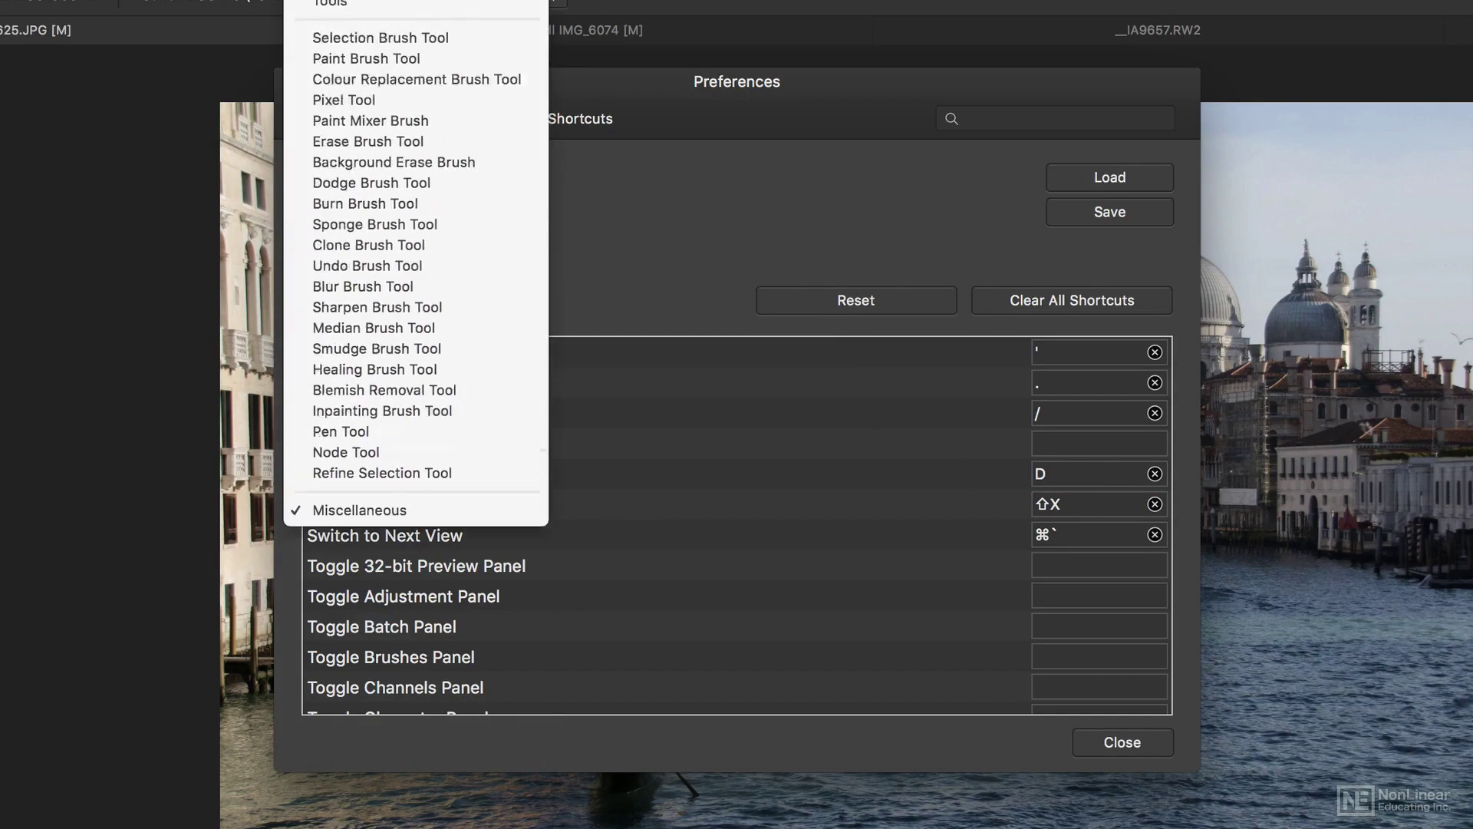
left_click(456, 115)
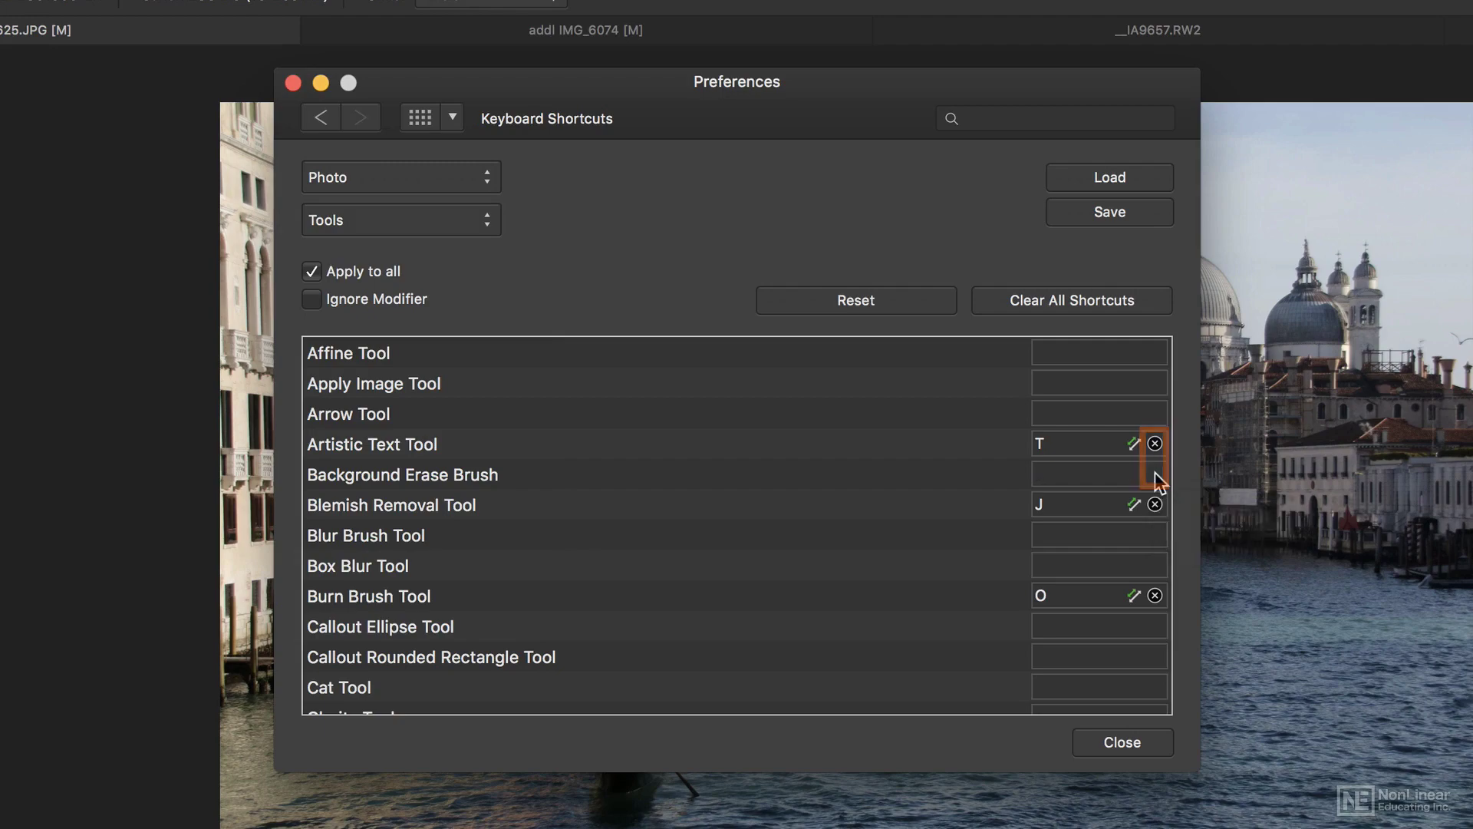
left_click(1154, 474)
left_click(1149, 740)
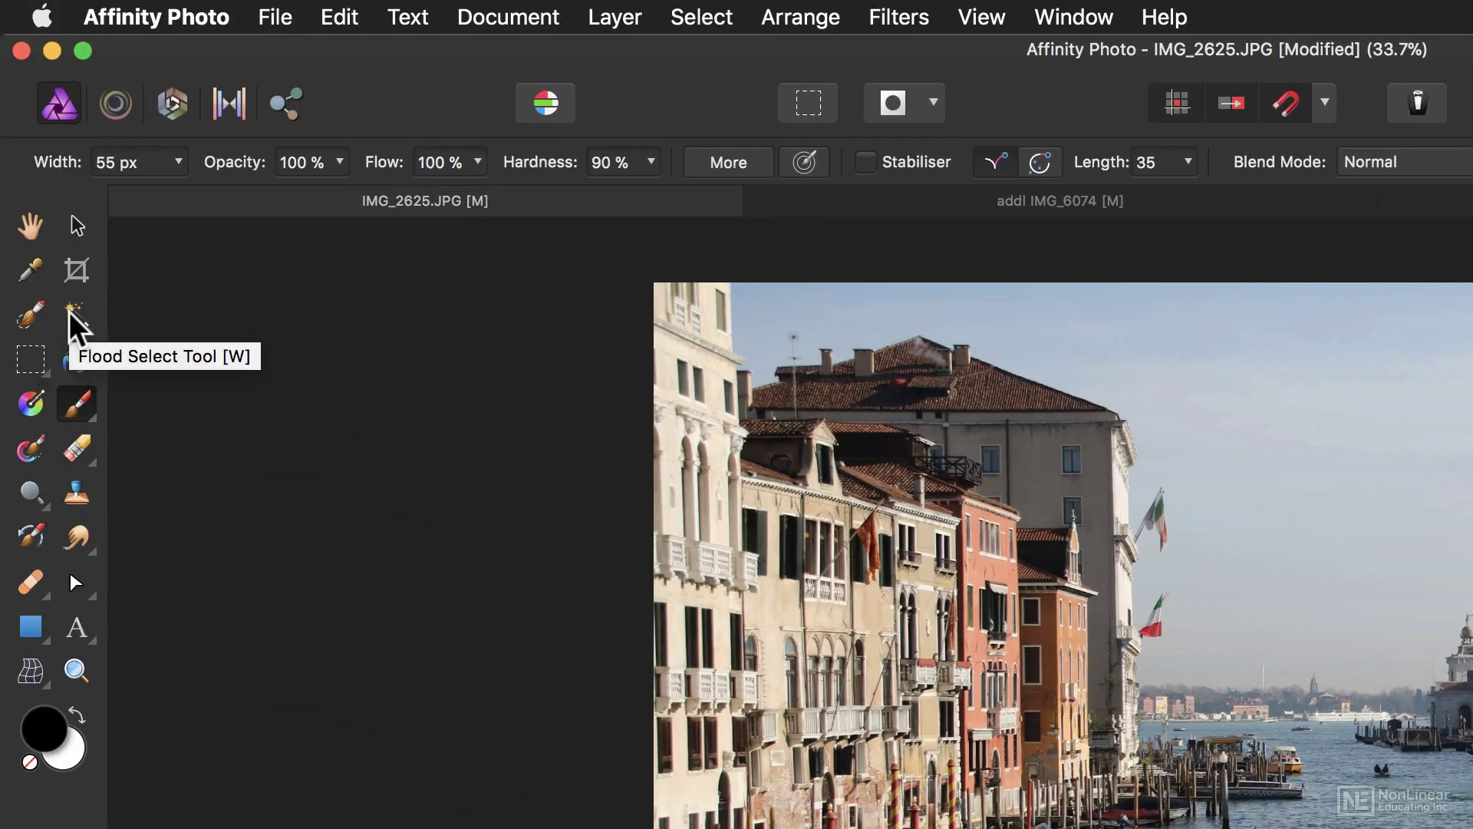
- Try the W and B shortcuts, pick Paint Brush Tool from the brush flyout, then press W for Selection Brush
key("w")
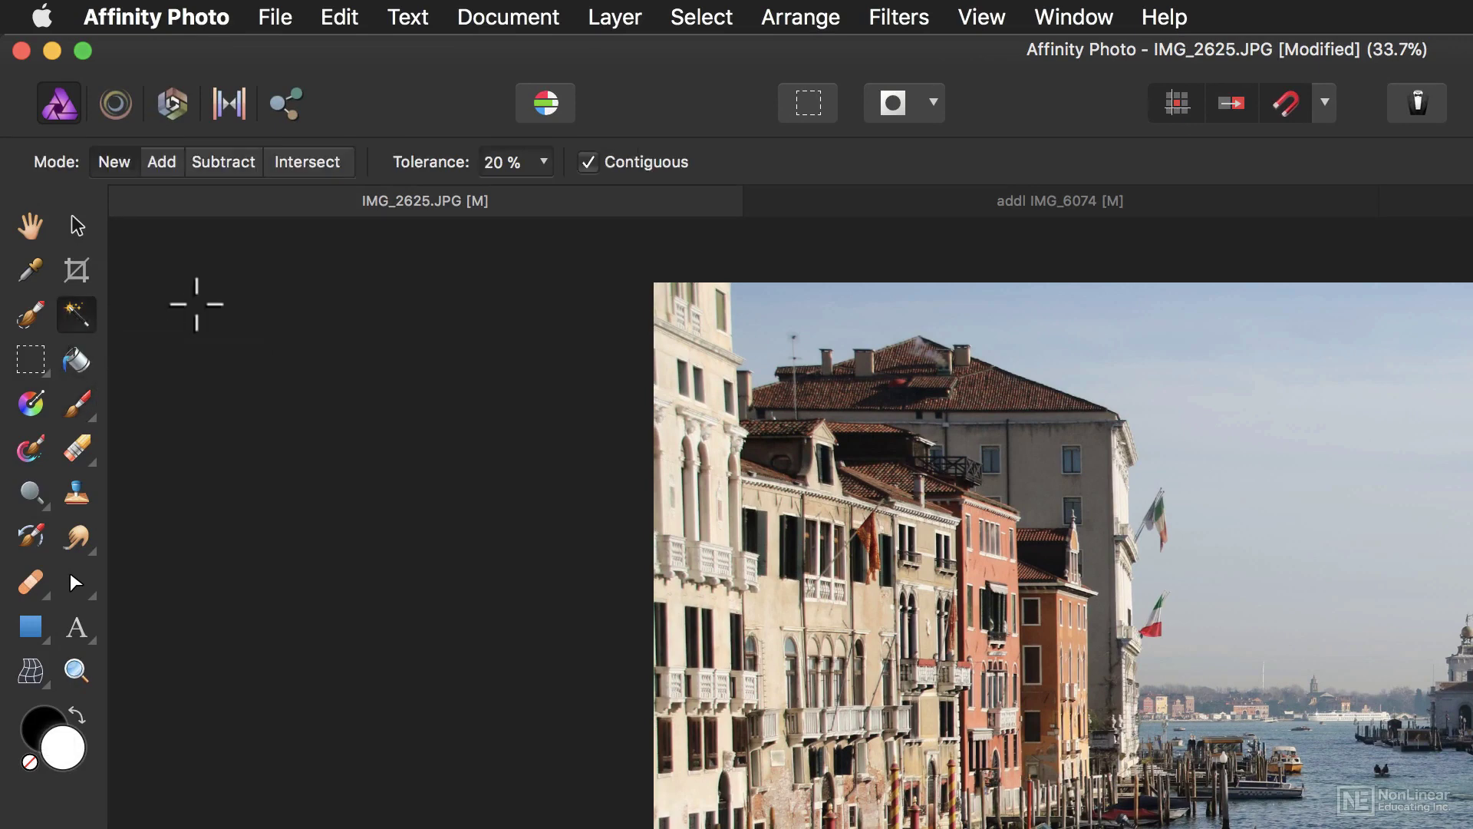
key("w")
key("w")
key("w")
key("w")
key("w")
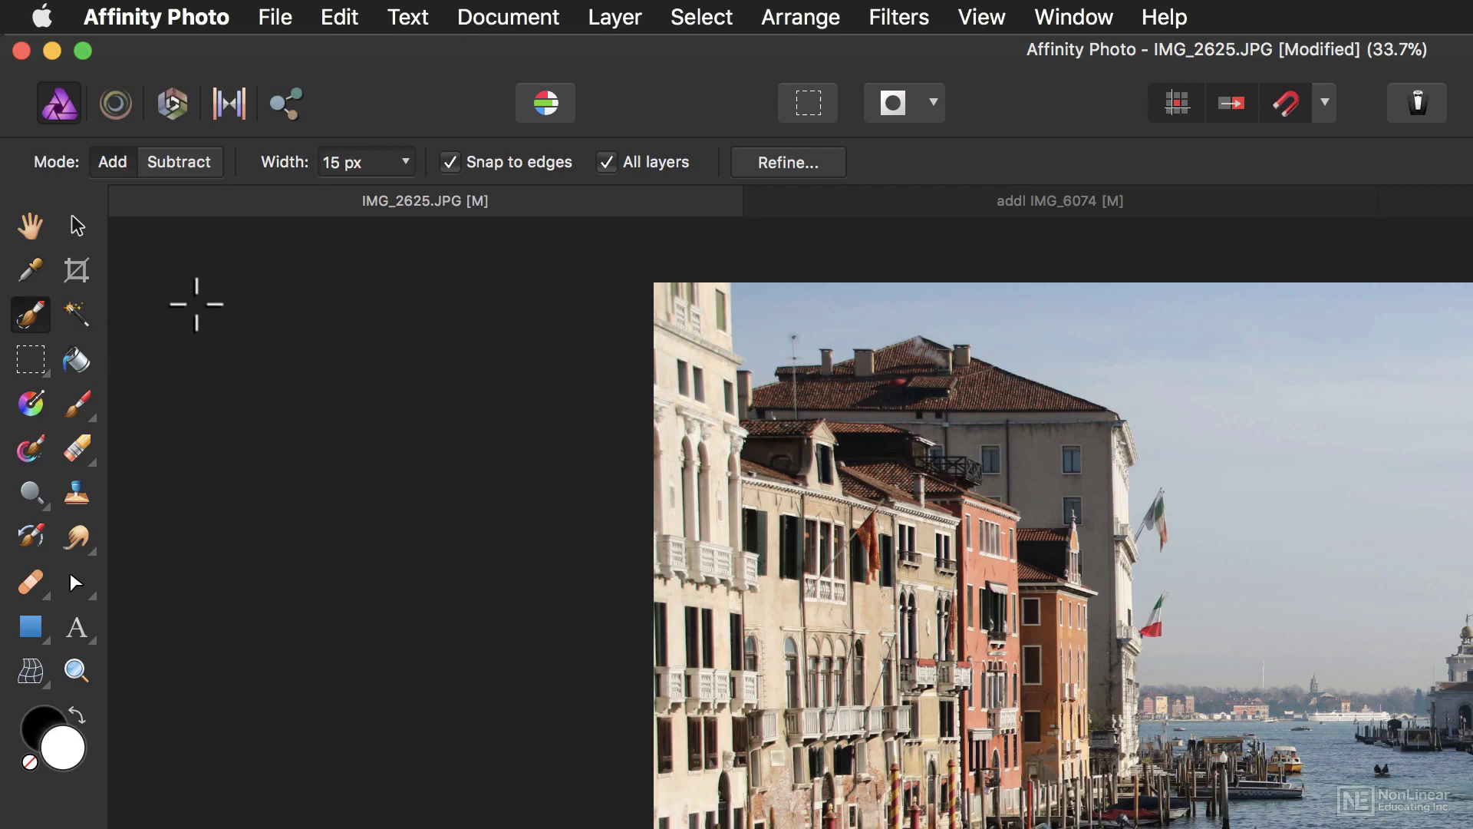
key("b")
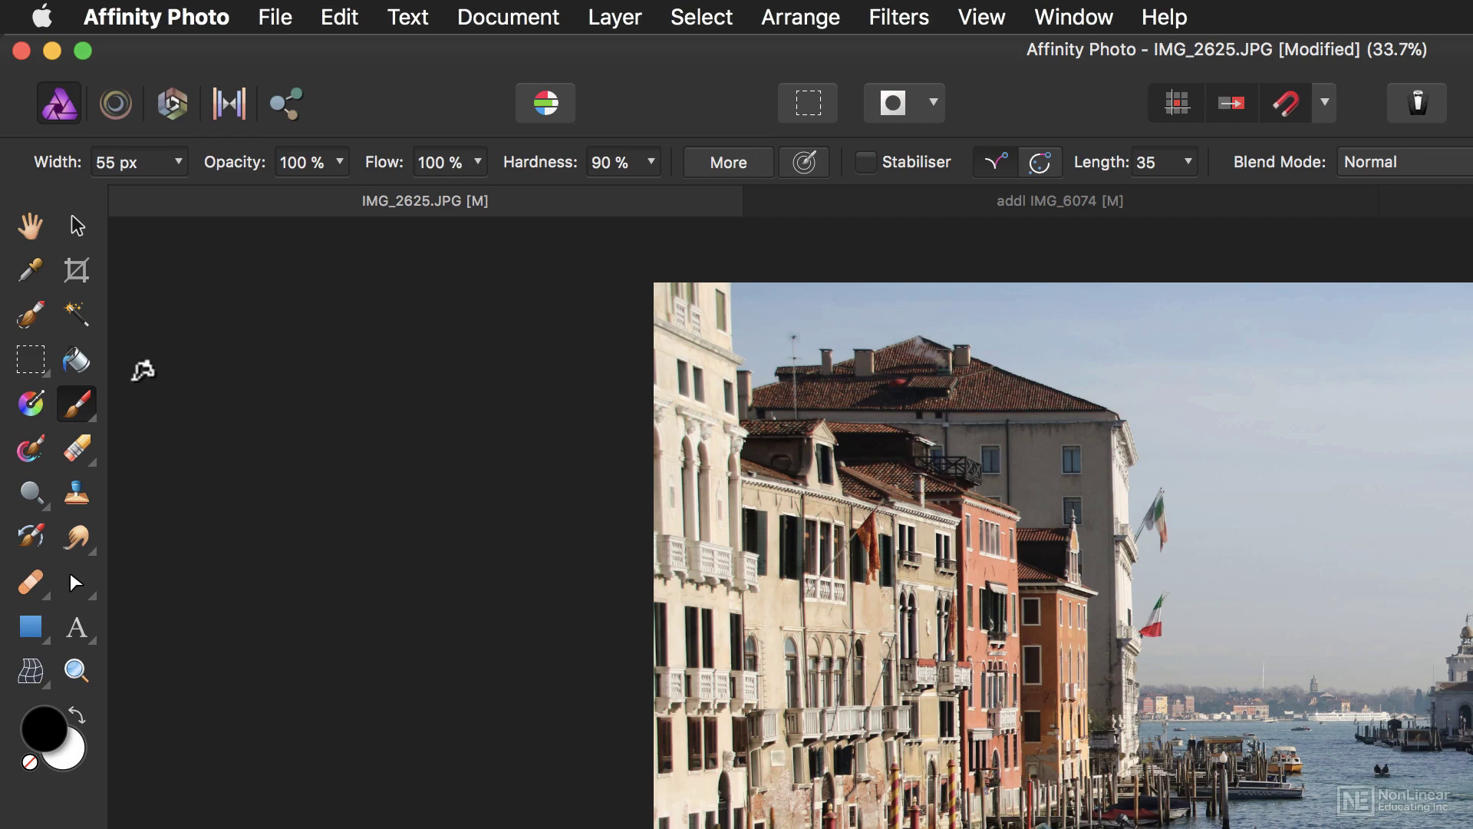
left_click(86, 398)
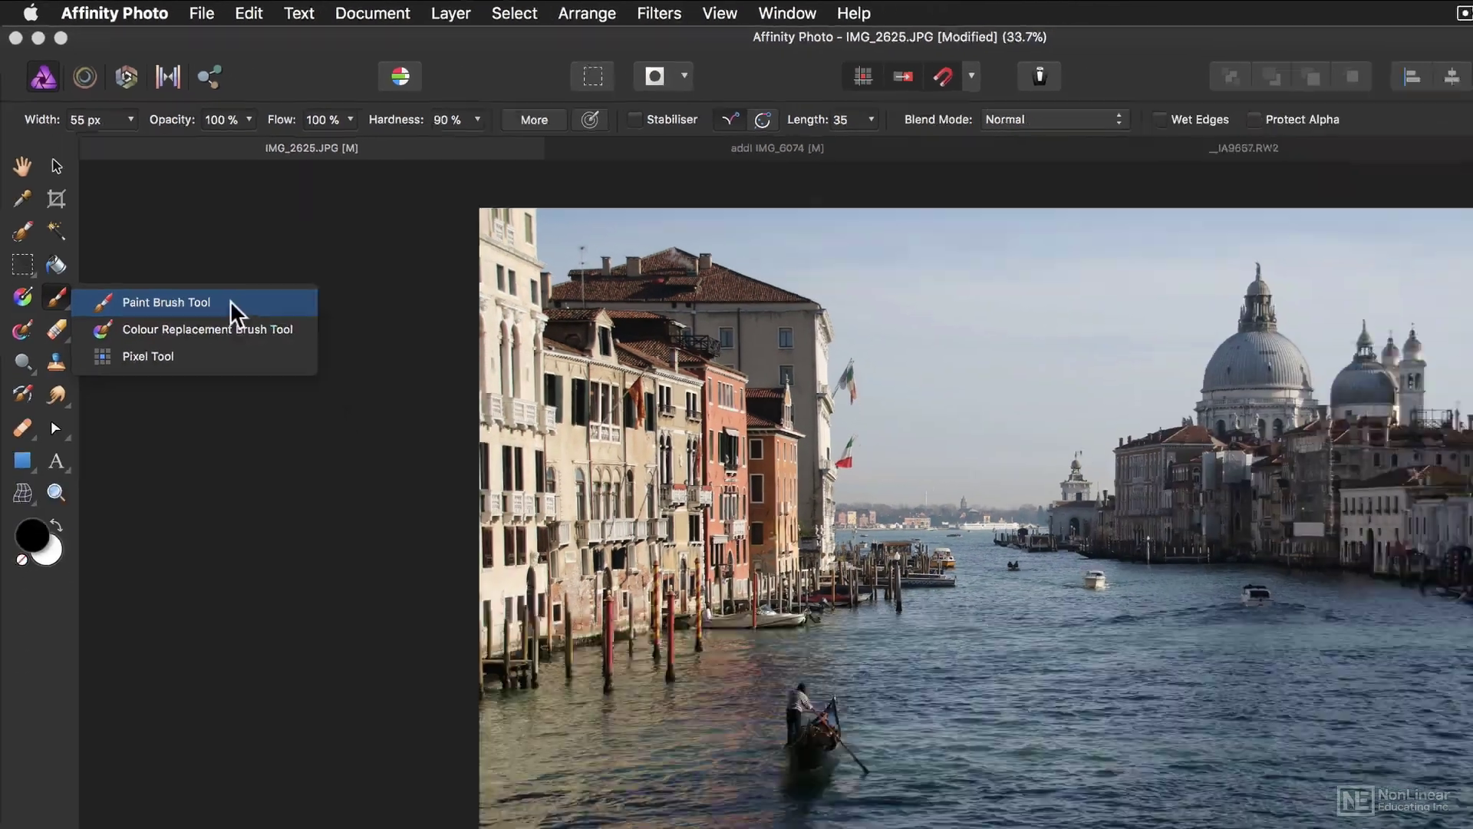
left_click(226, 410)
key("w")
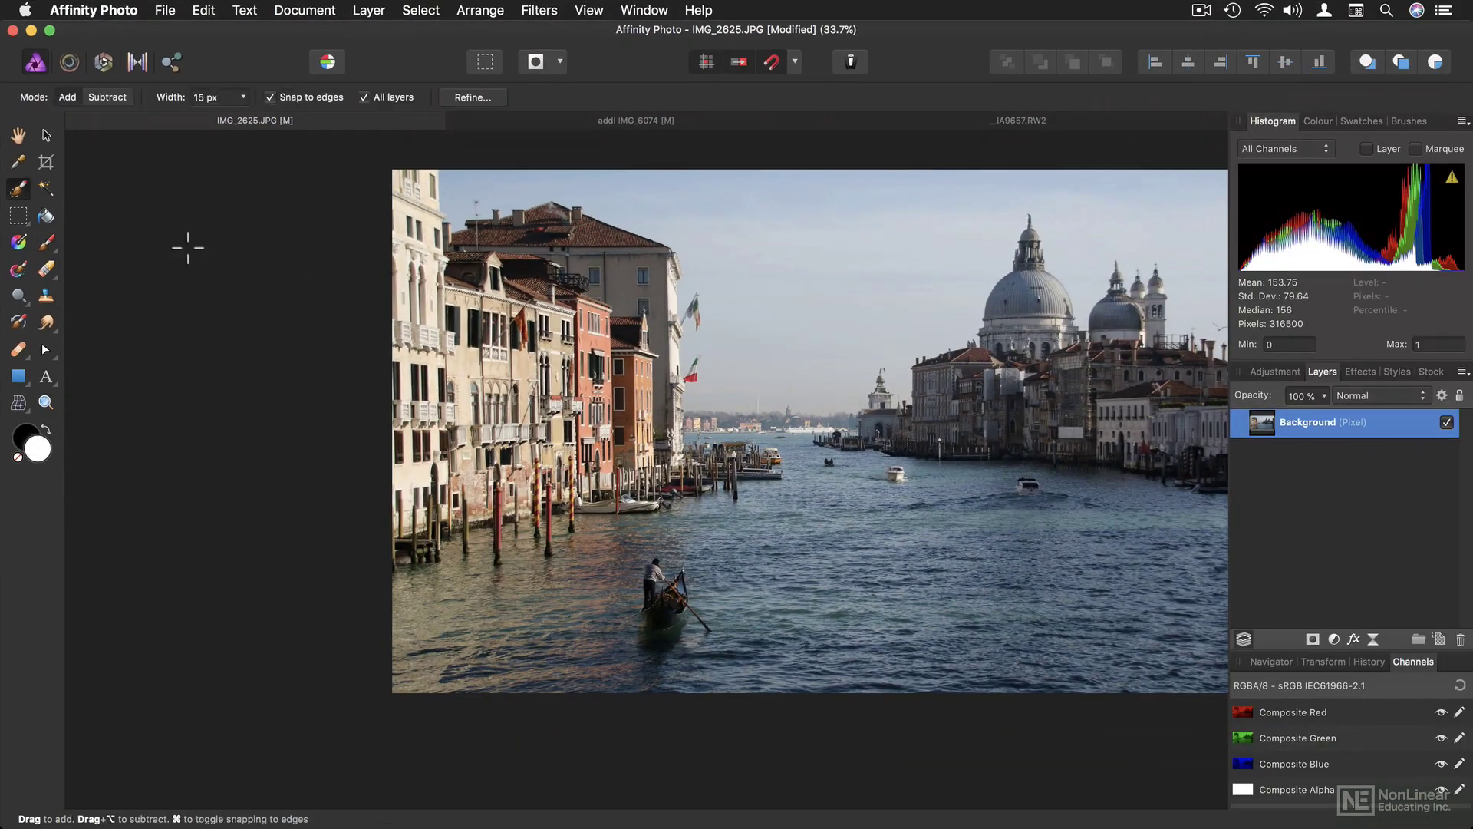